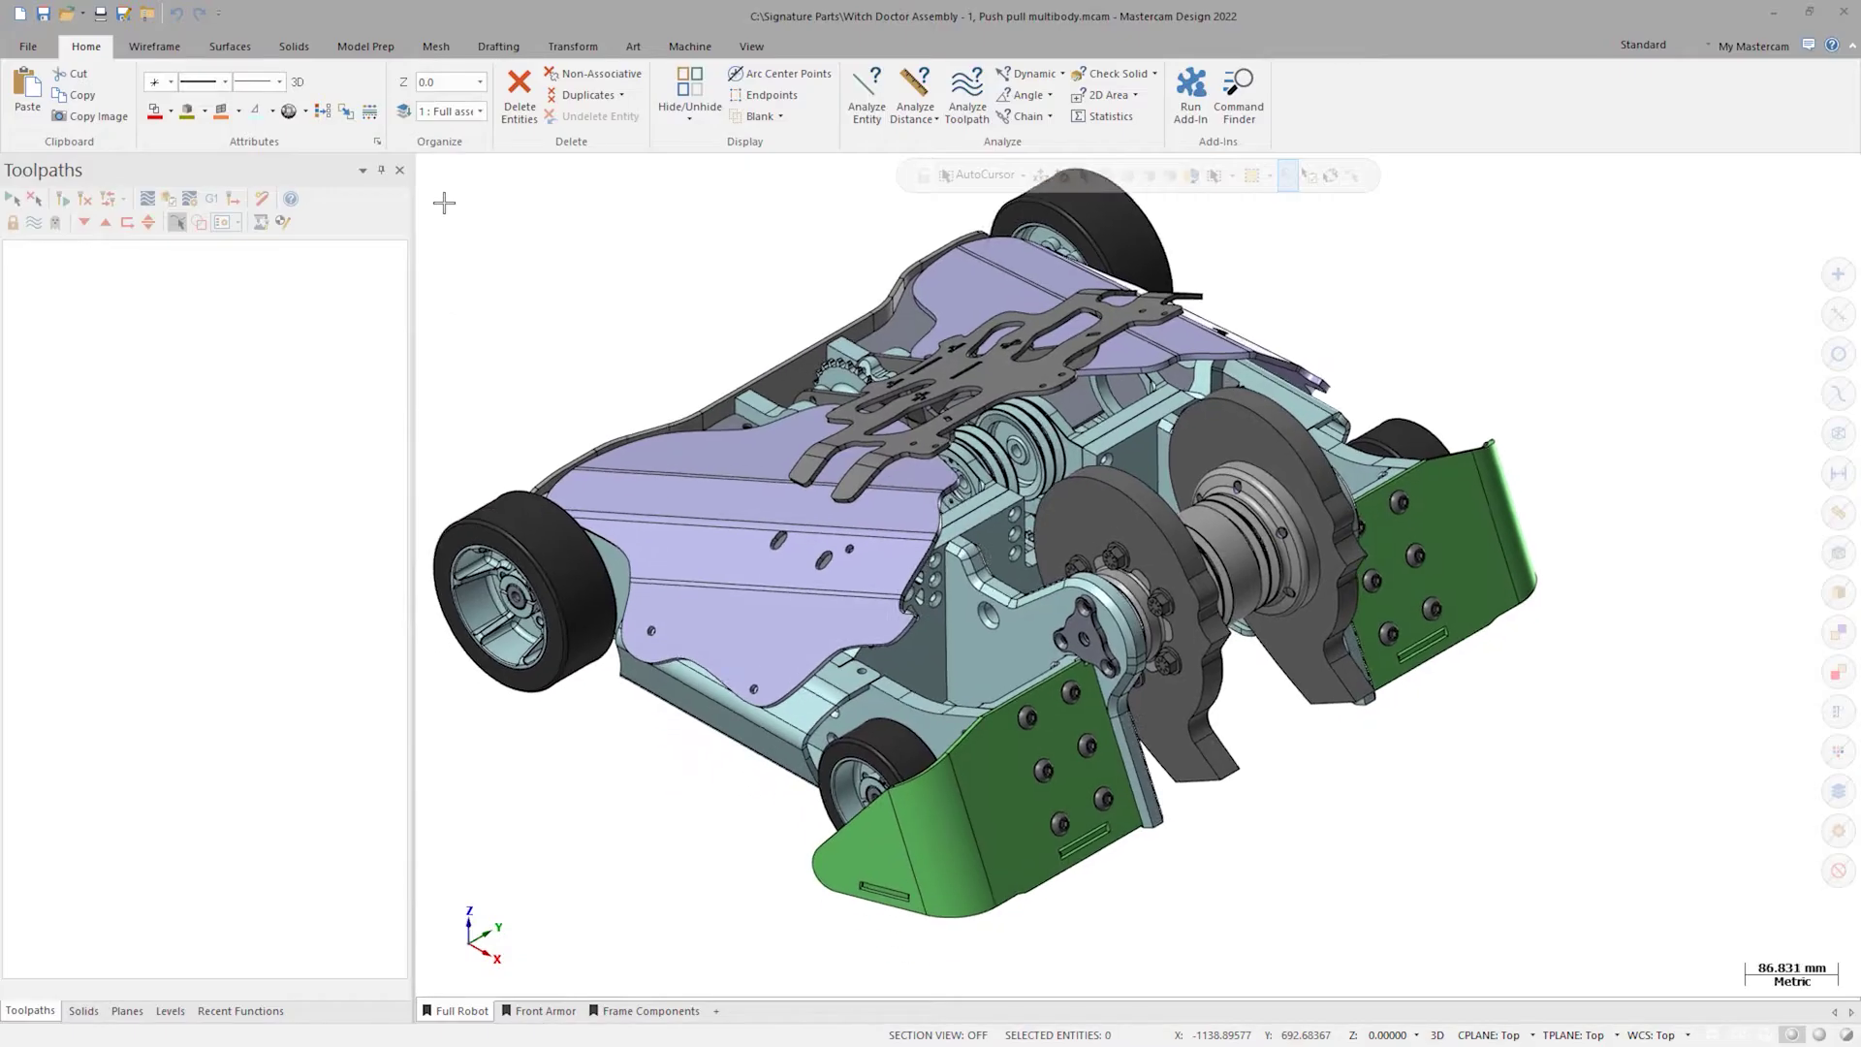
# Switch to the Front Armor viewsheet showing only the two front armor plates
pyautogui.scroll(6, 835, 584)
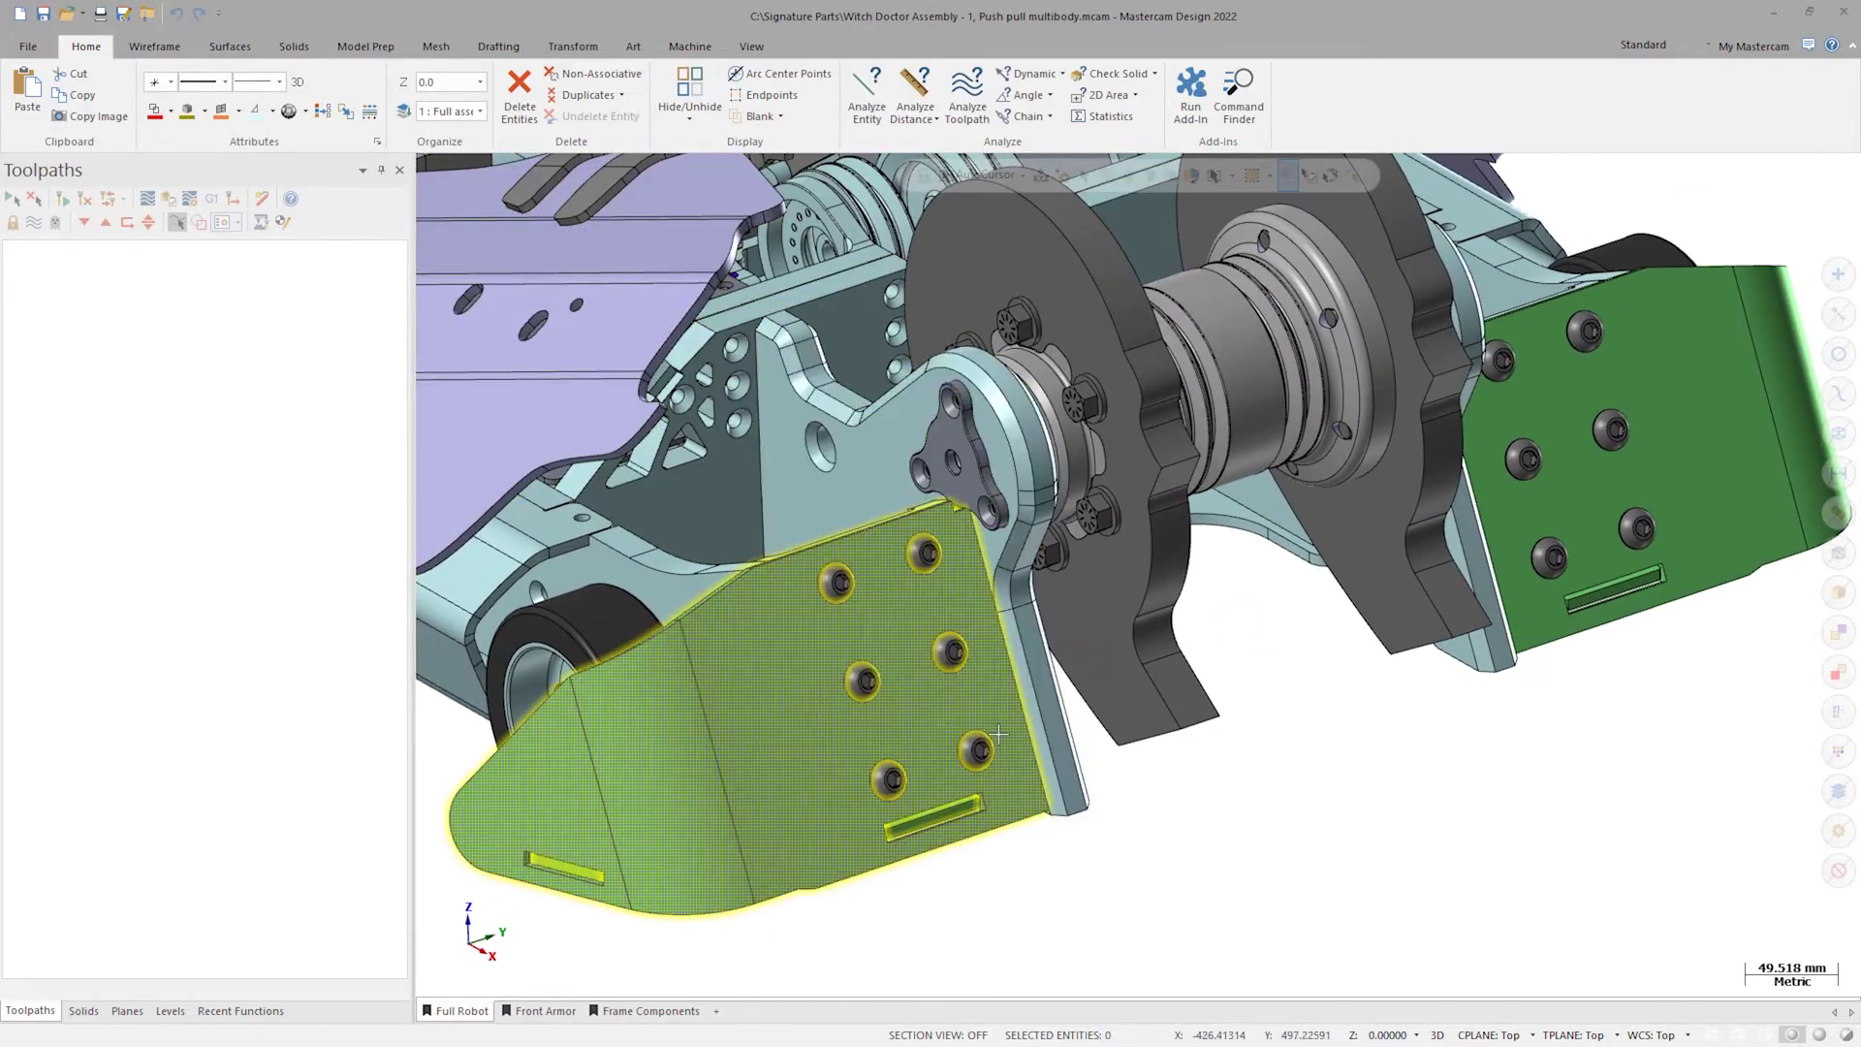
pyautogui.scroll(-6, 1101, 946)
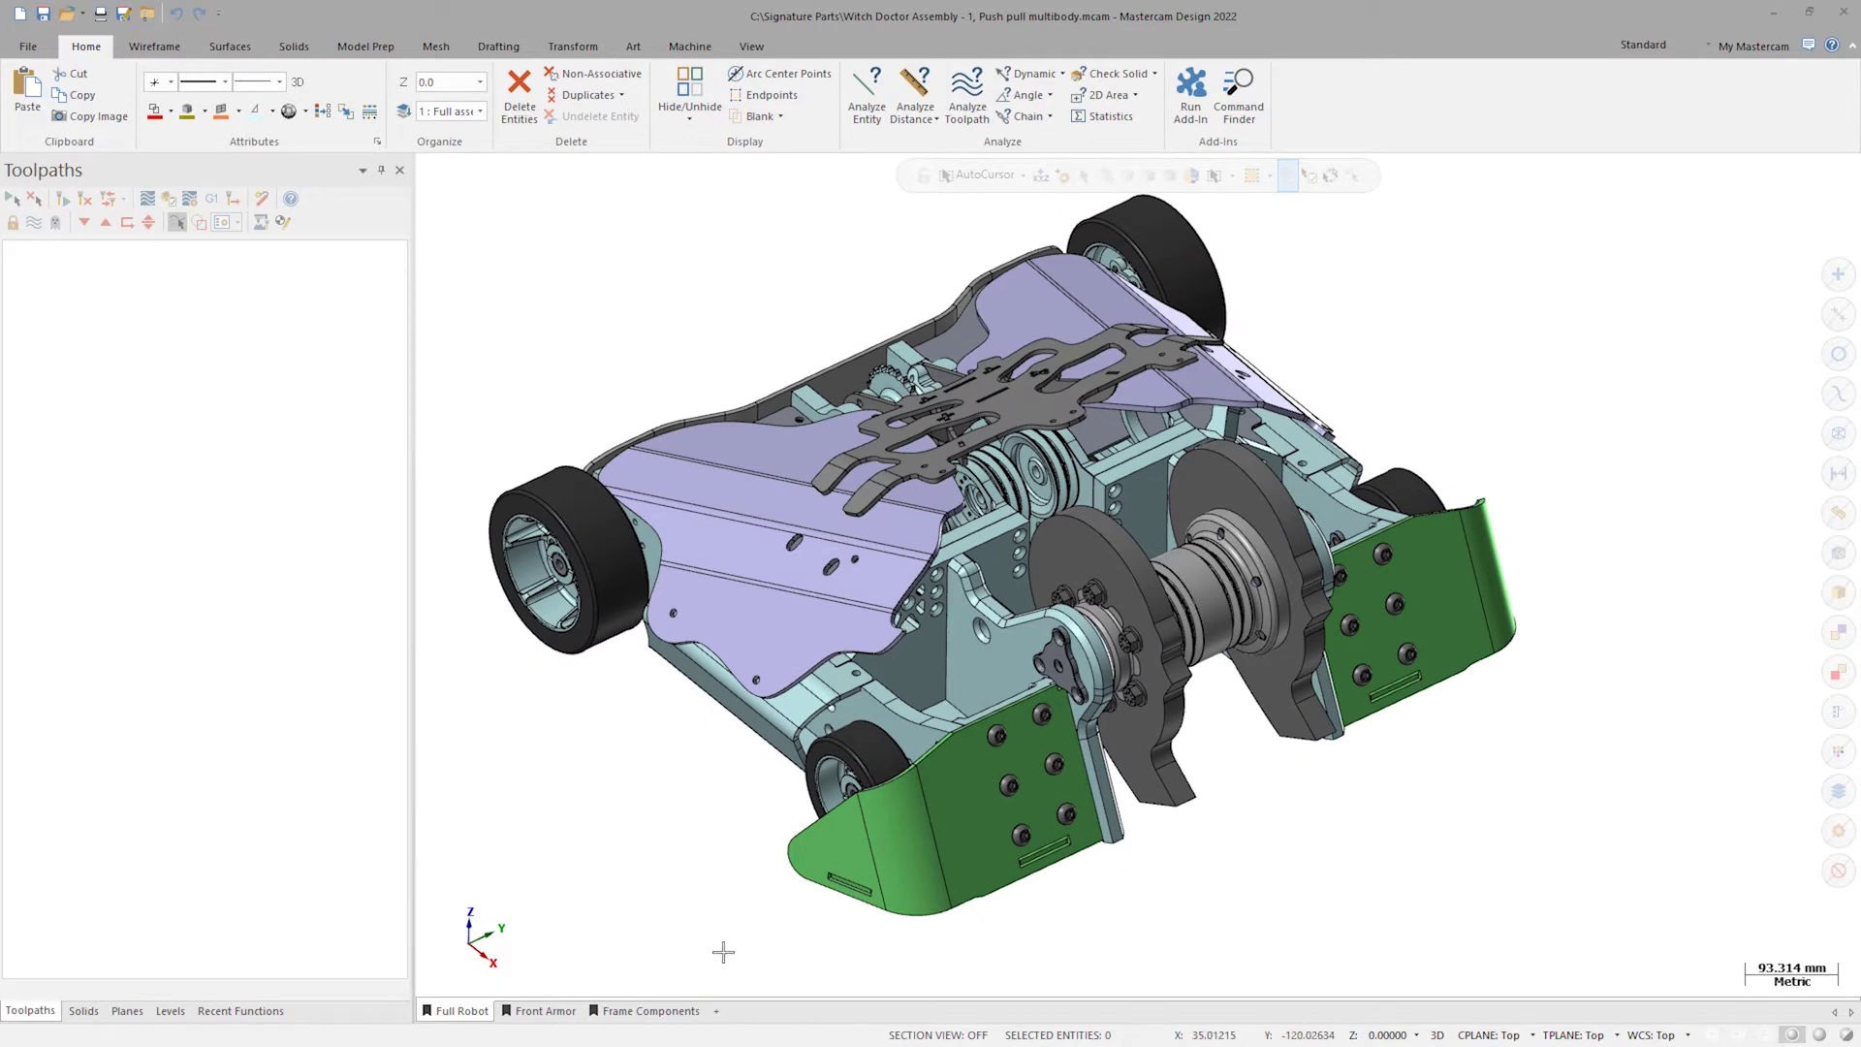
pyautogui.click(544, 1011)
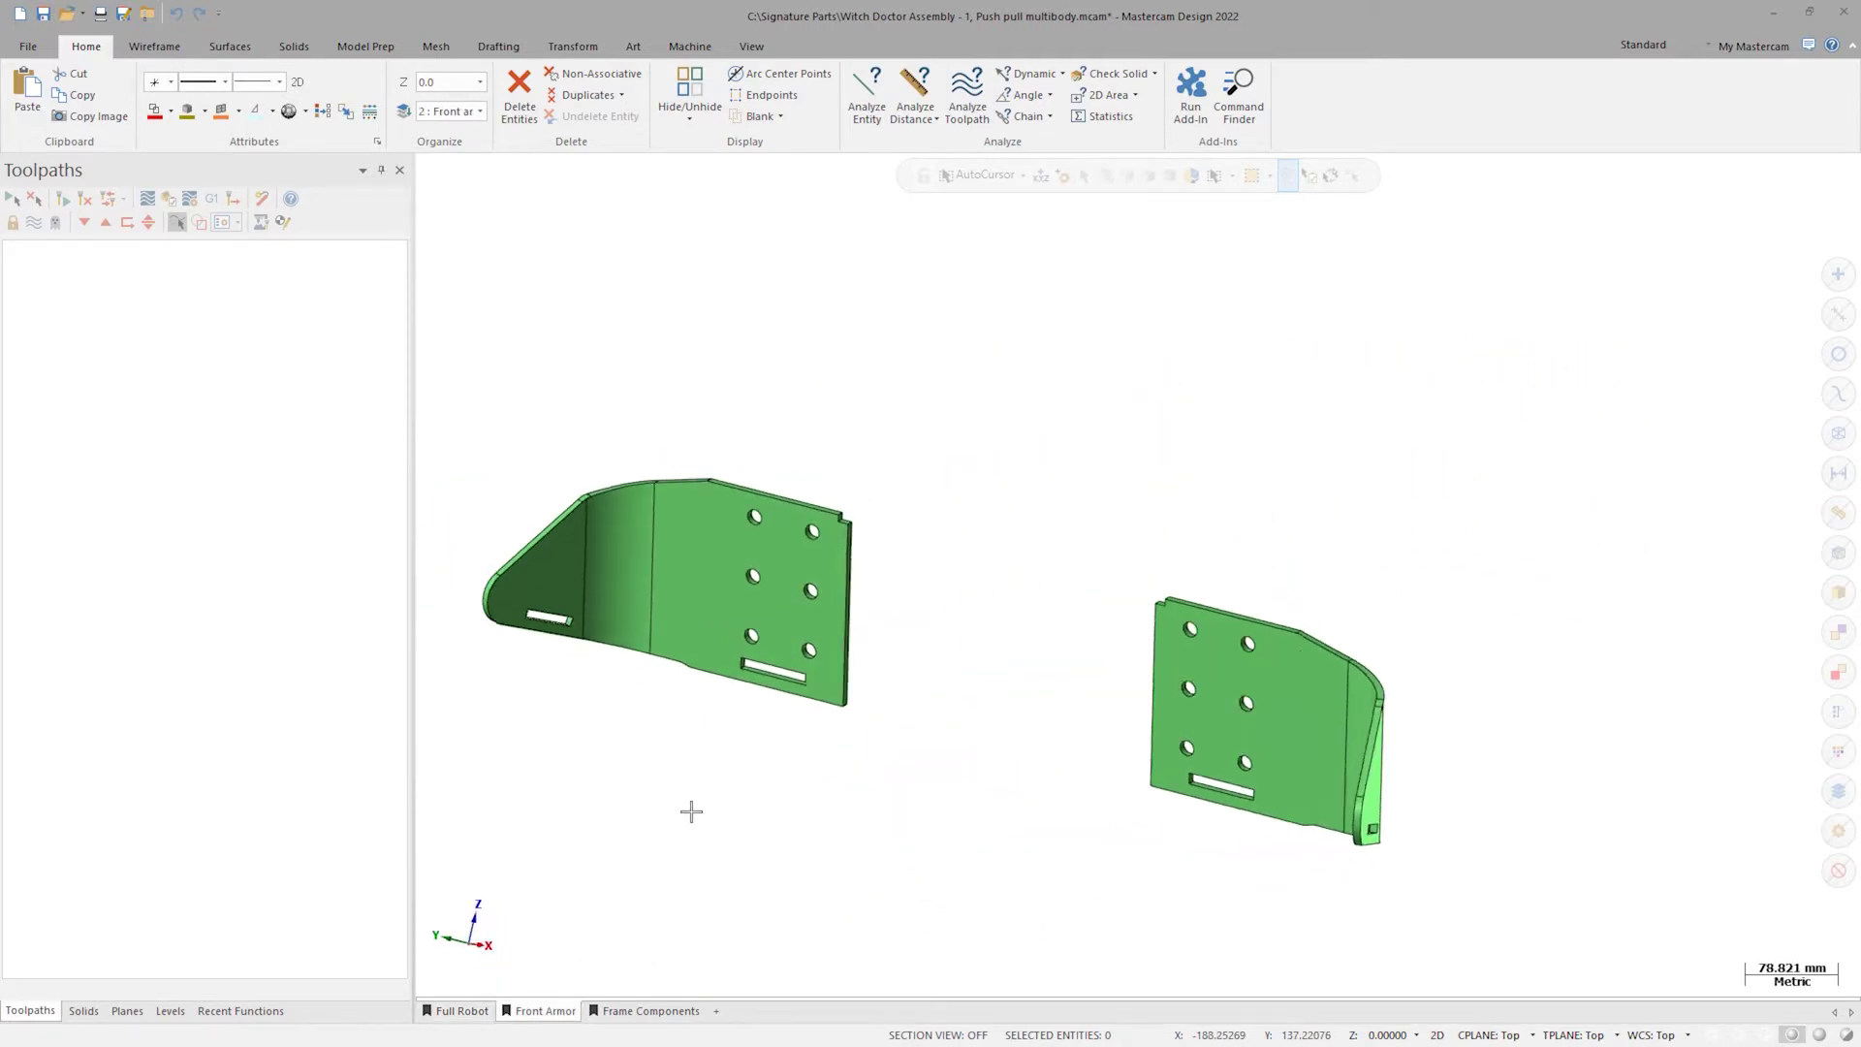
# Push-pull both armor plate faces outward by 1 mm
pyautogui.click(367, 47)
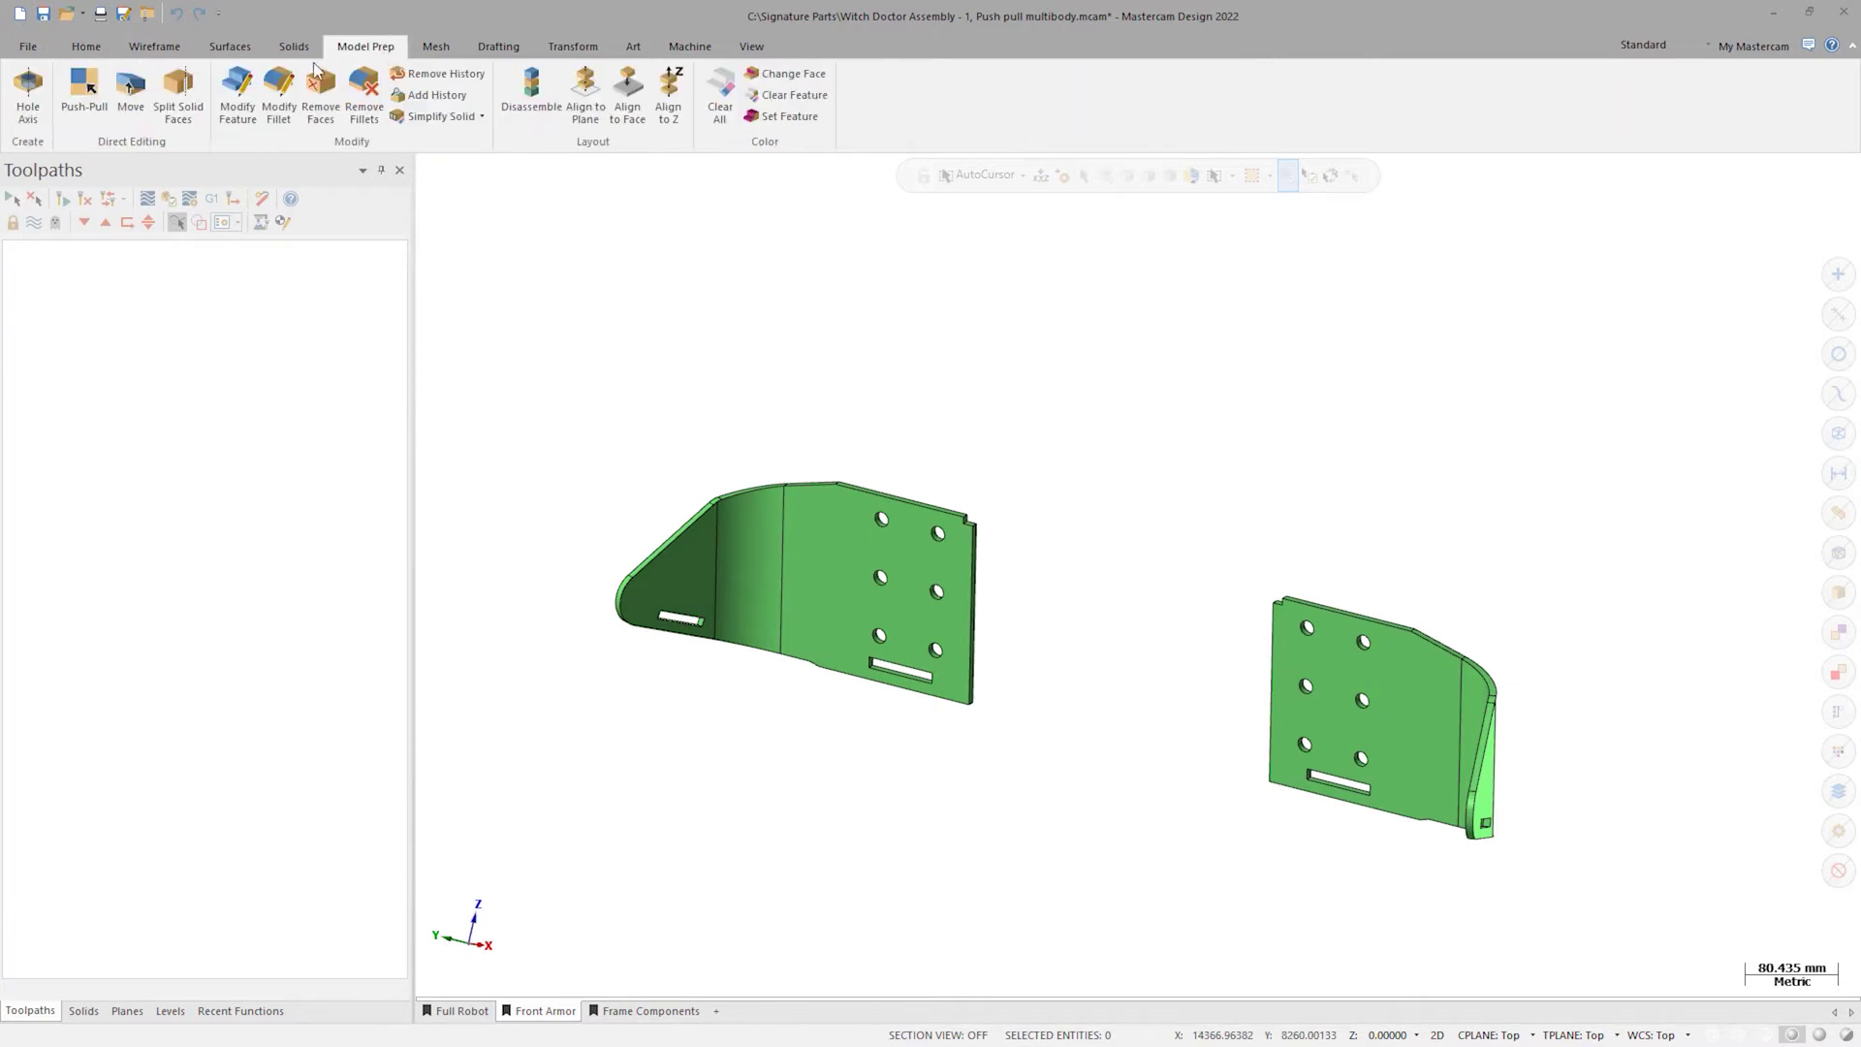
pyautogui.click(84, 89)
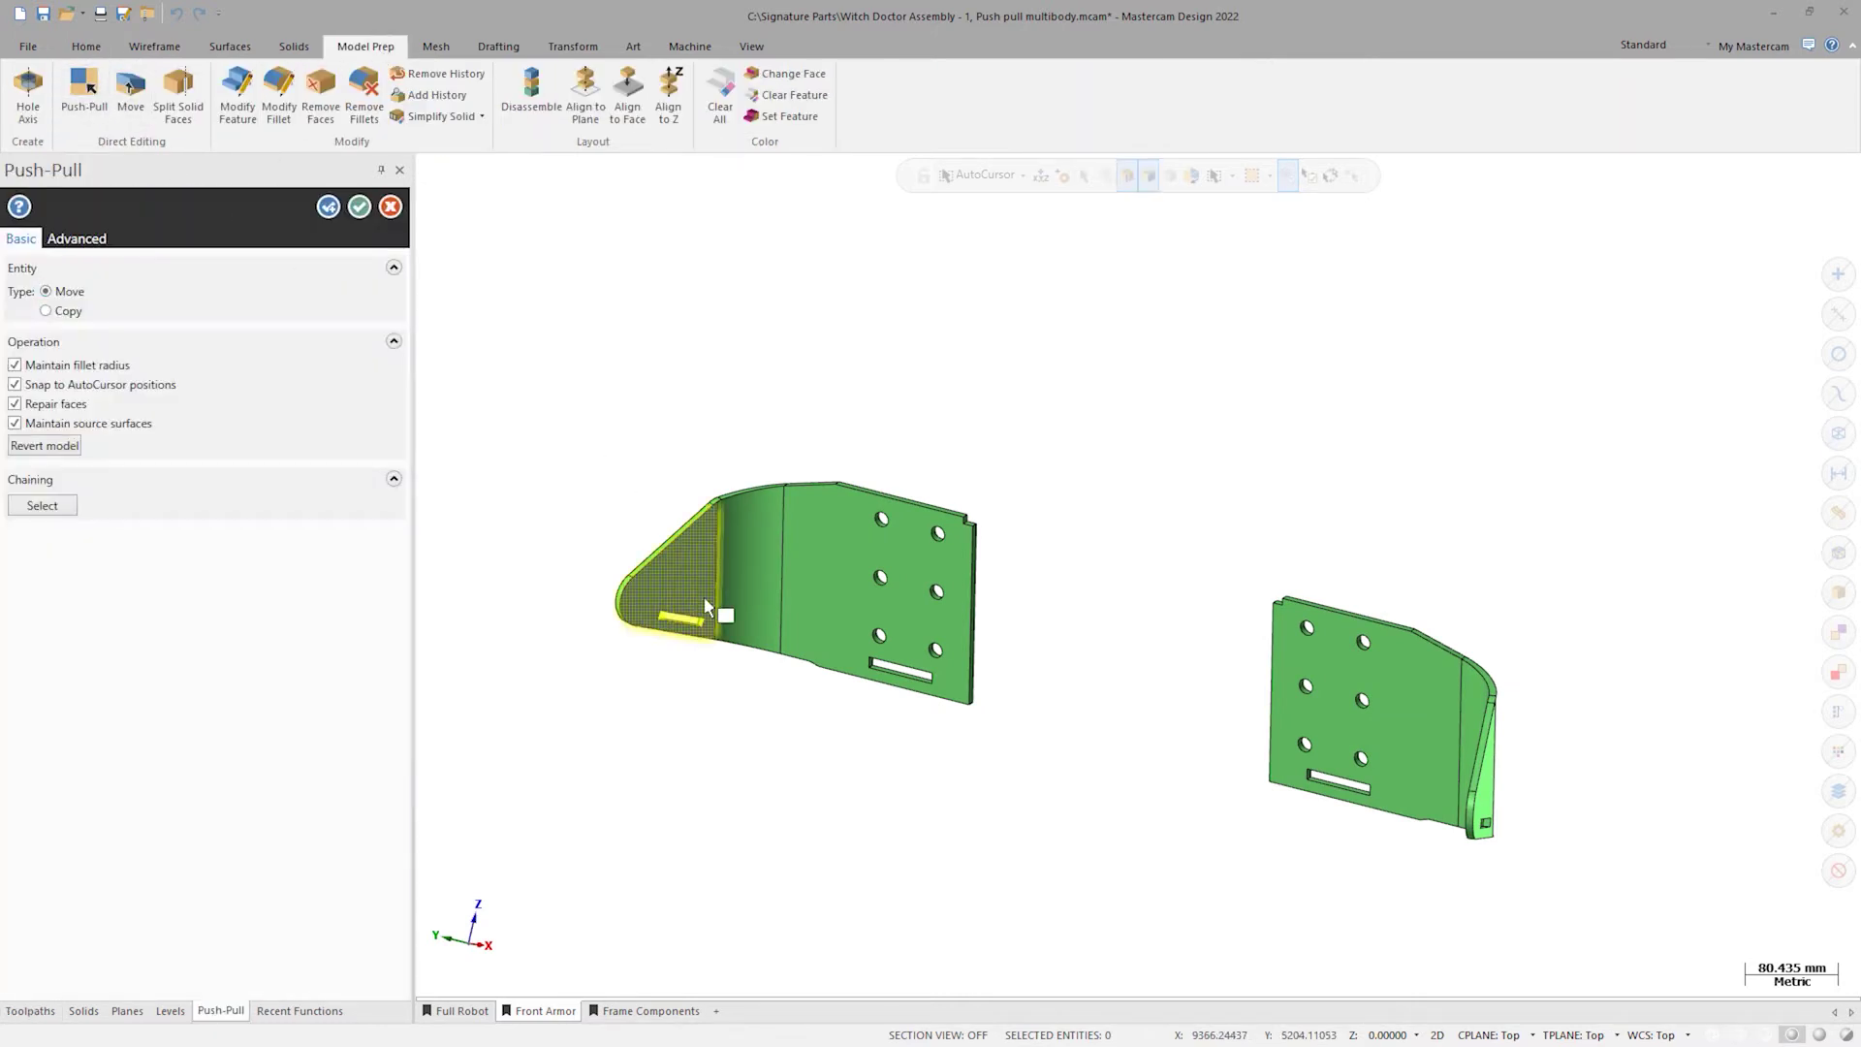
pyautogui.click(813, 583)
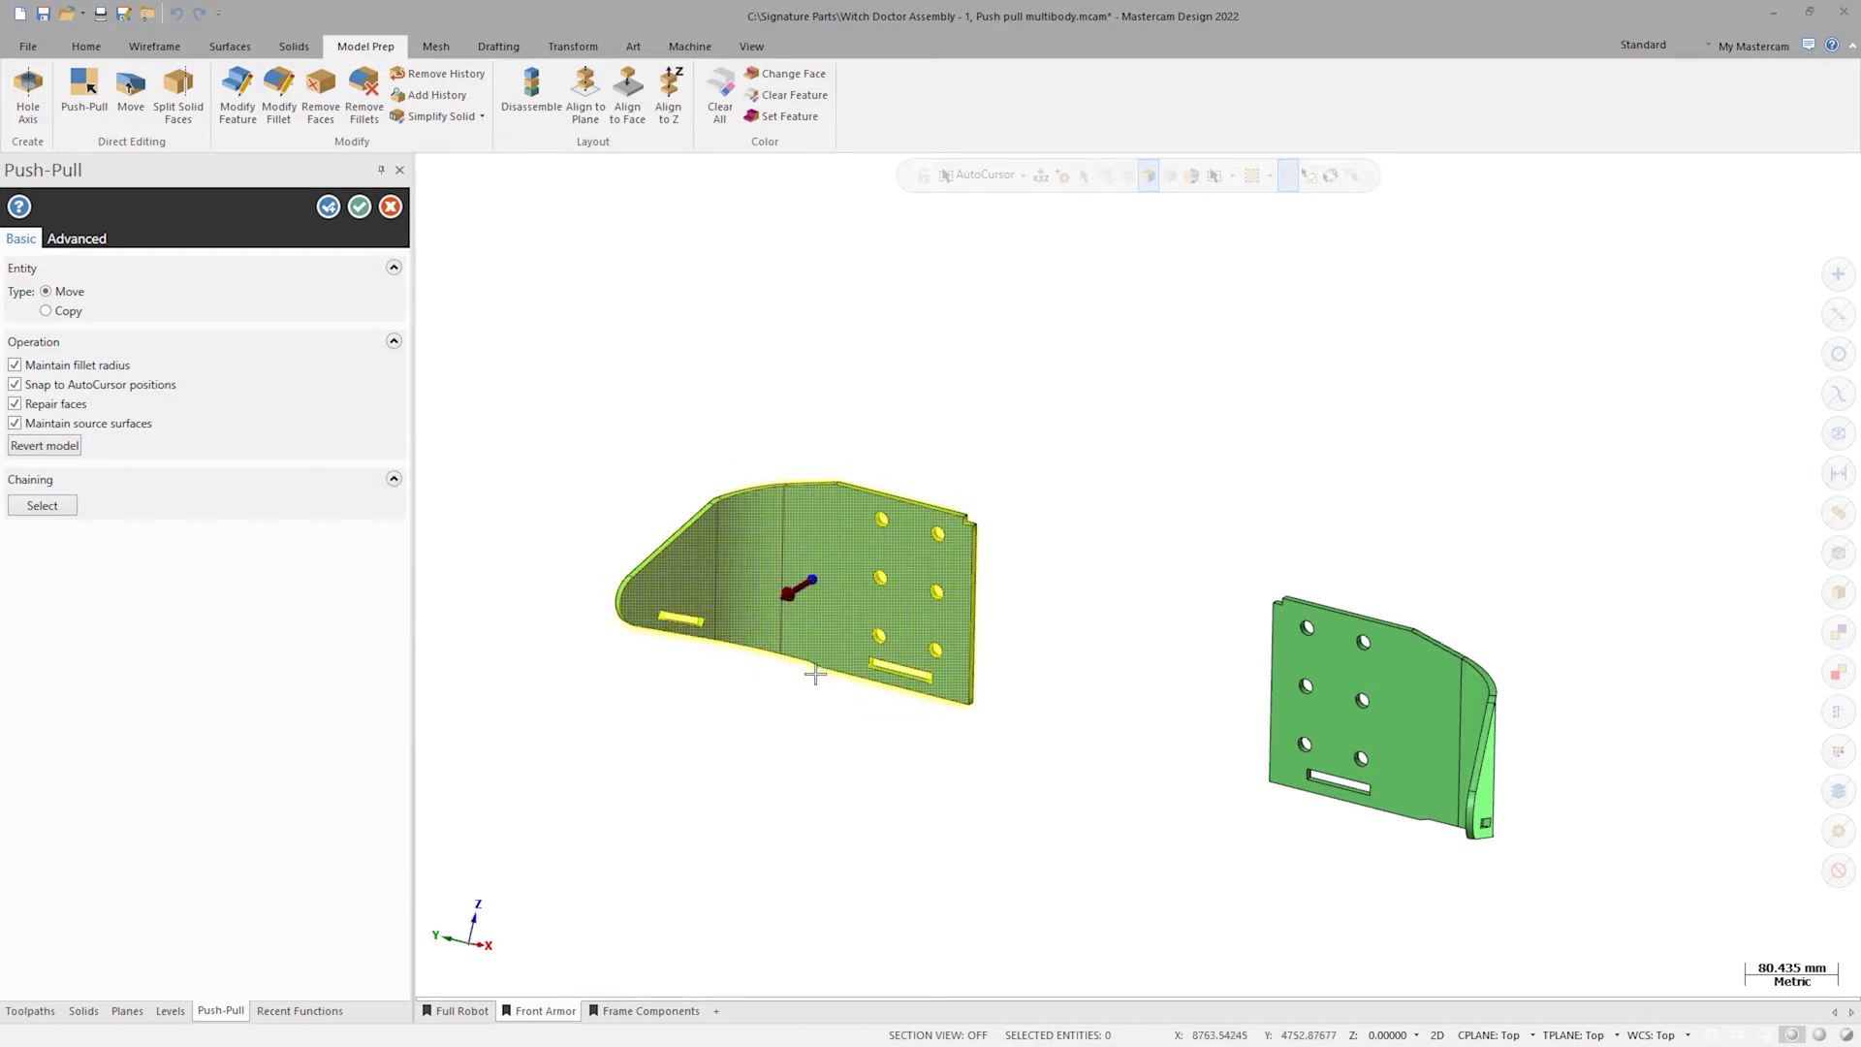
pyautogui.moveTo(781, 708); pyautogui.dragTo(828, 702, button='middle')
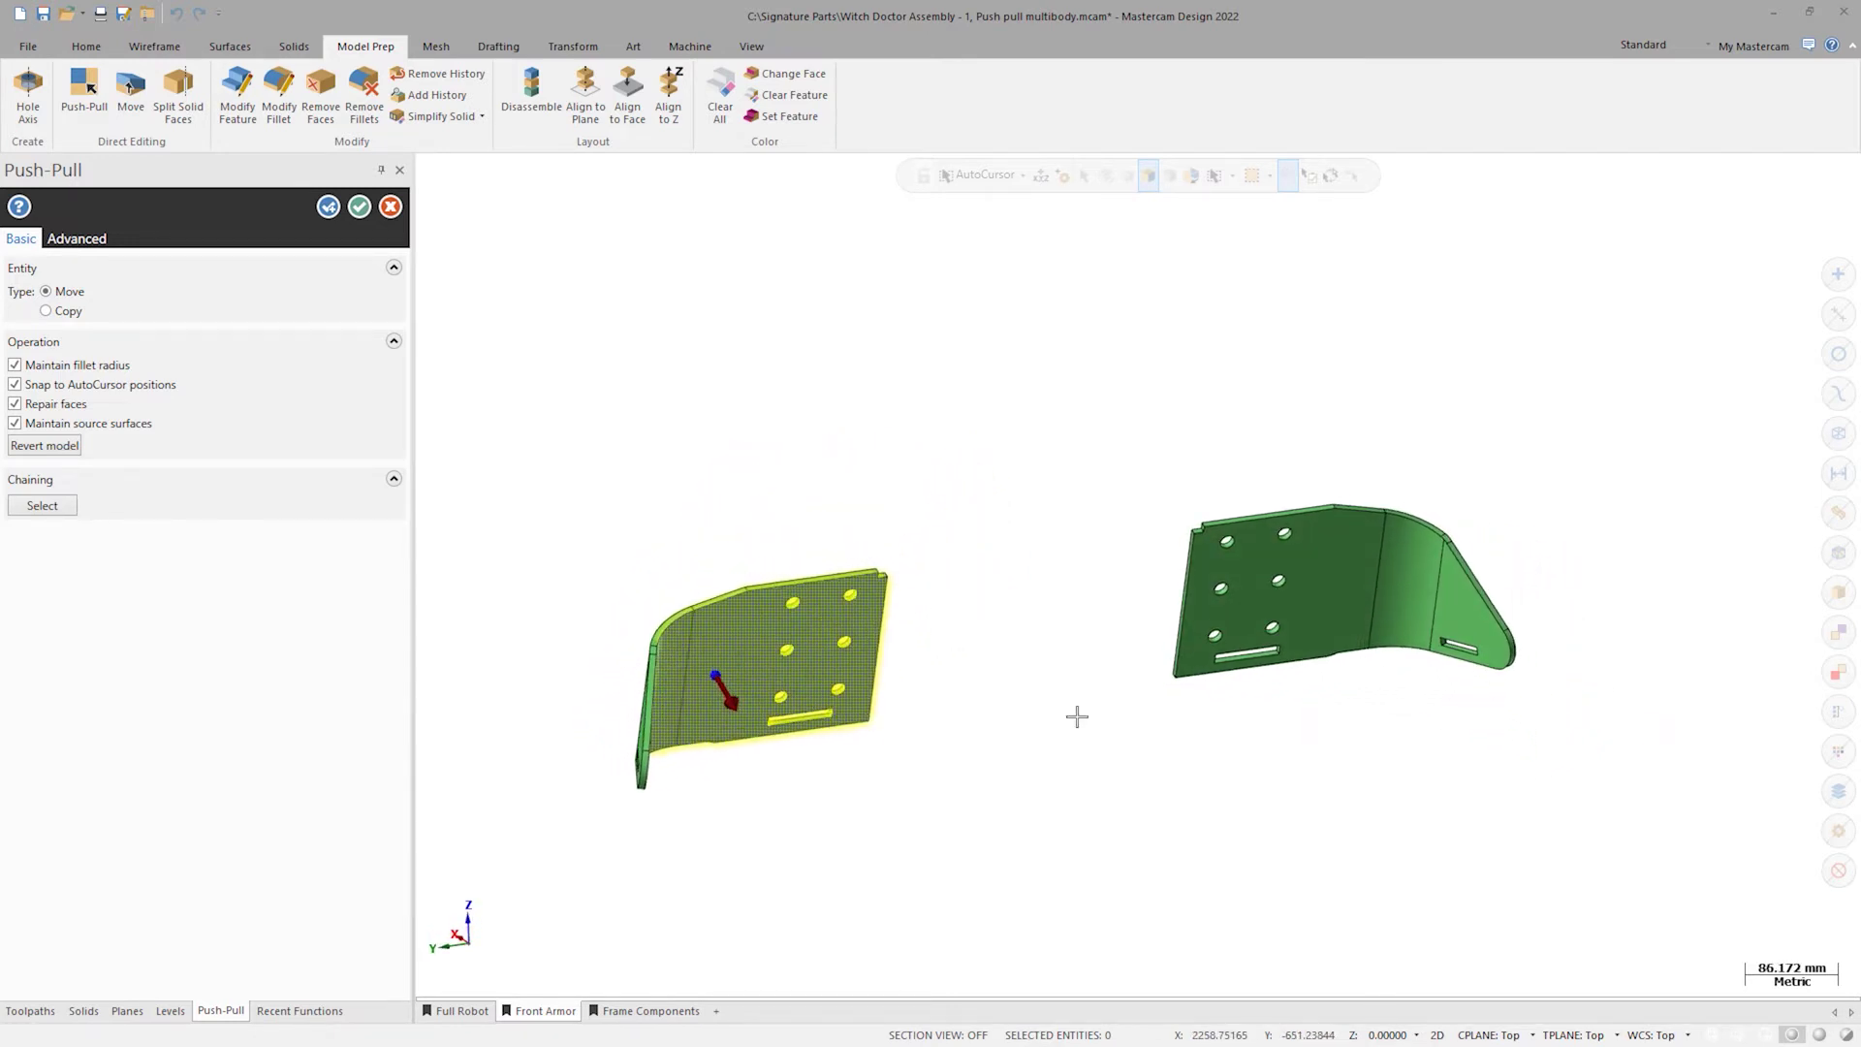
pyautogui.click(1333, 599)
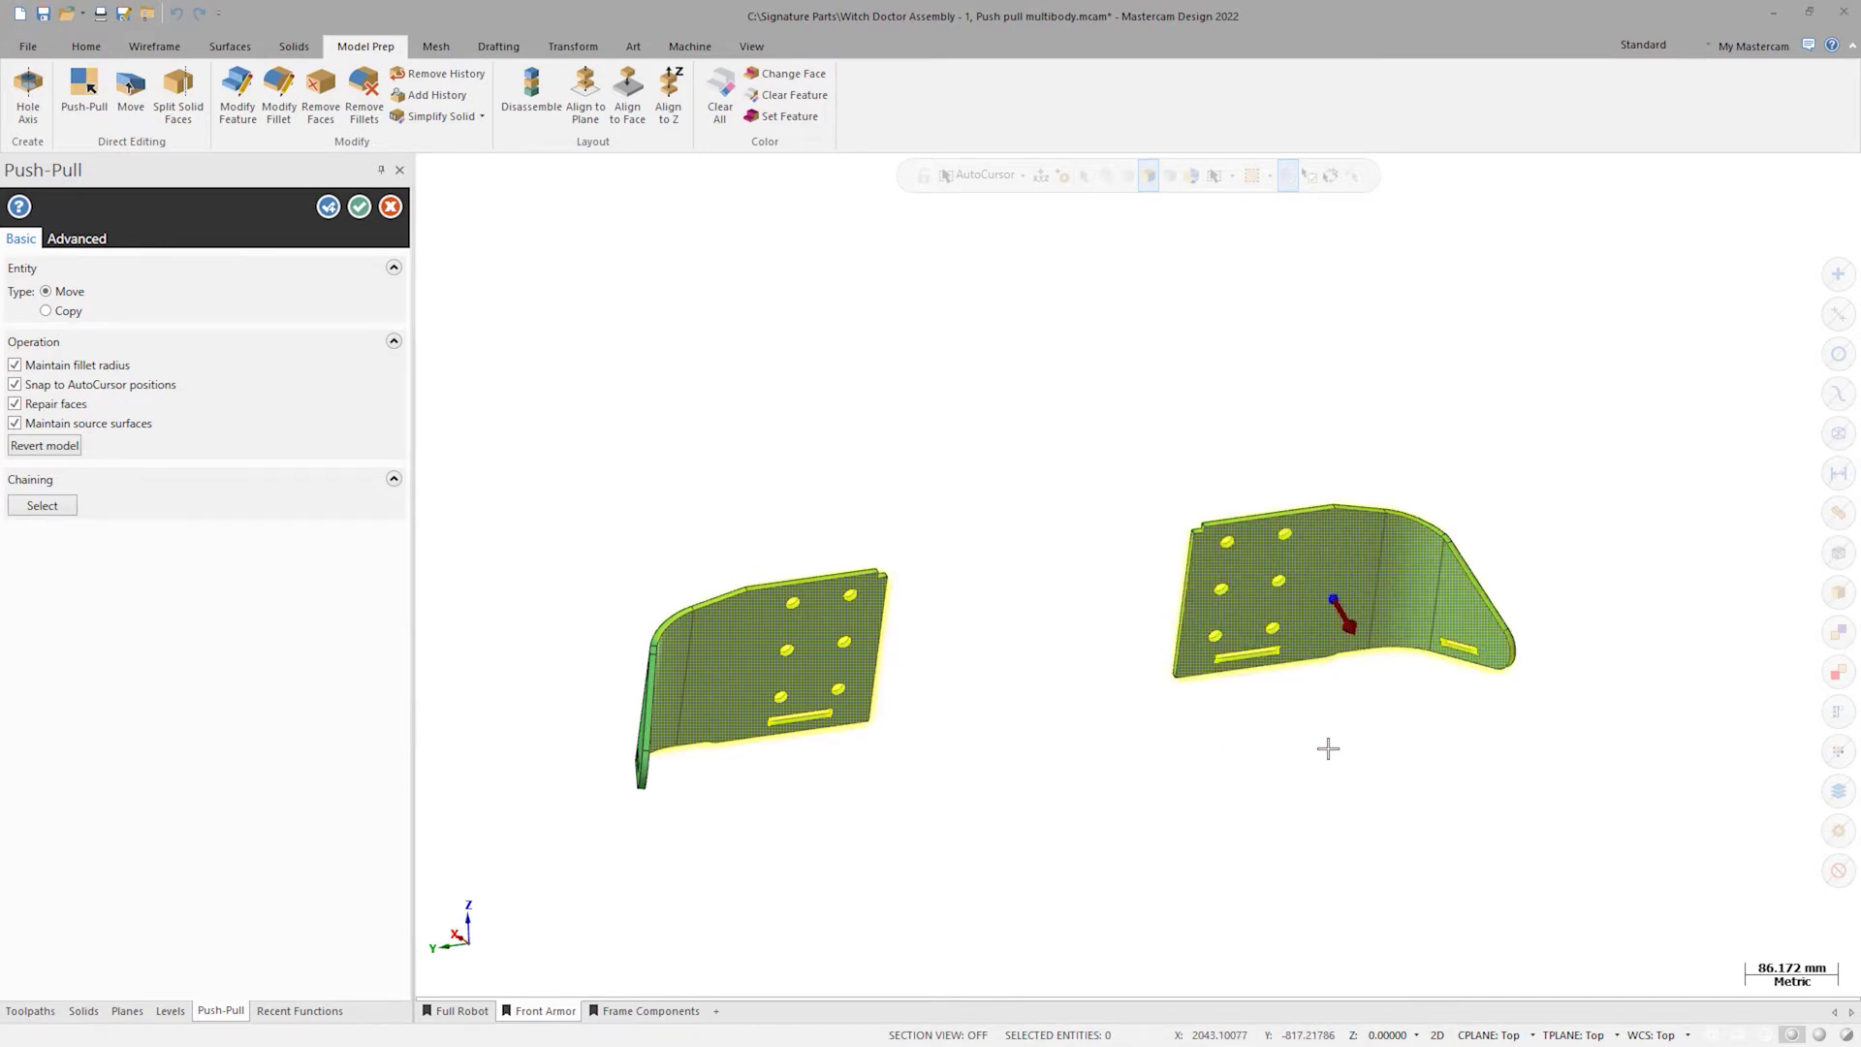
pyautogui.scroll(3, 1327, 747)
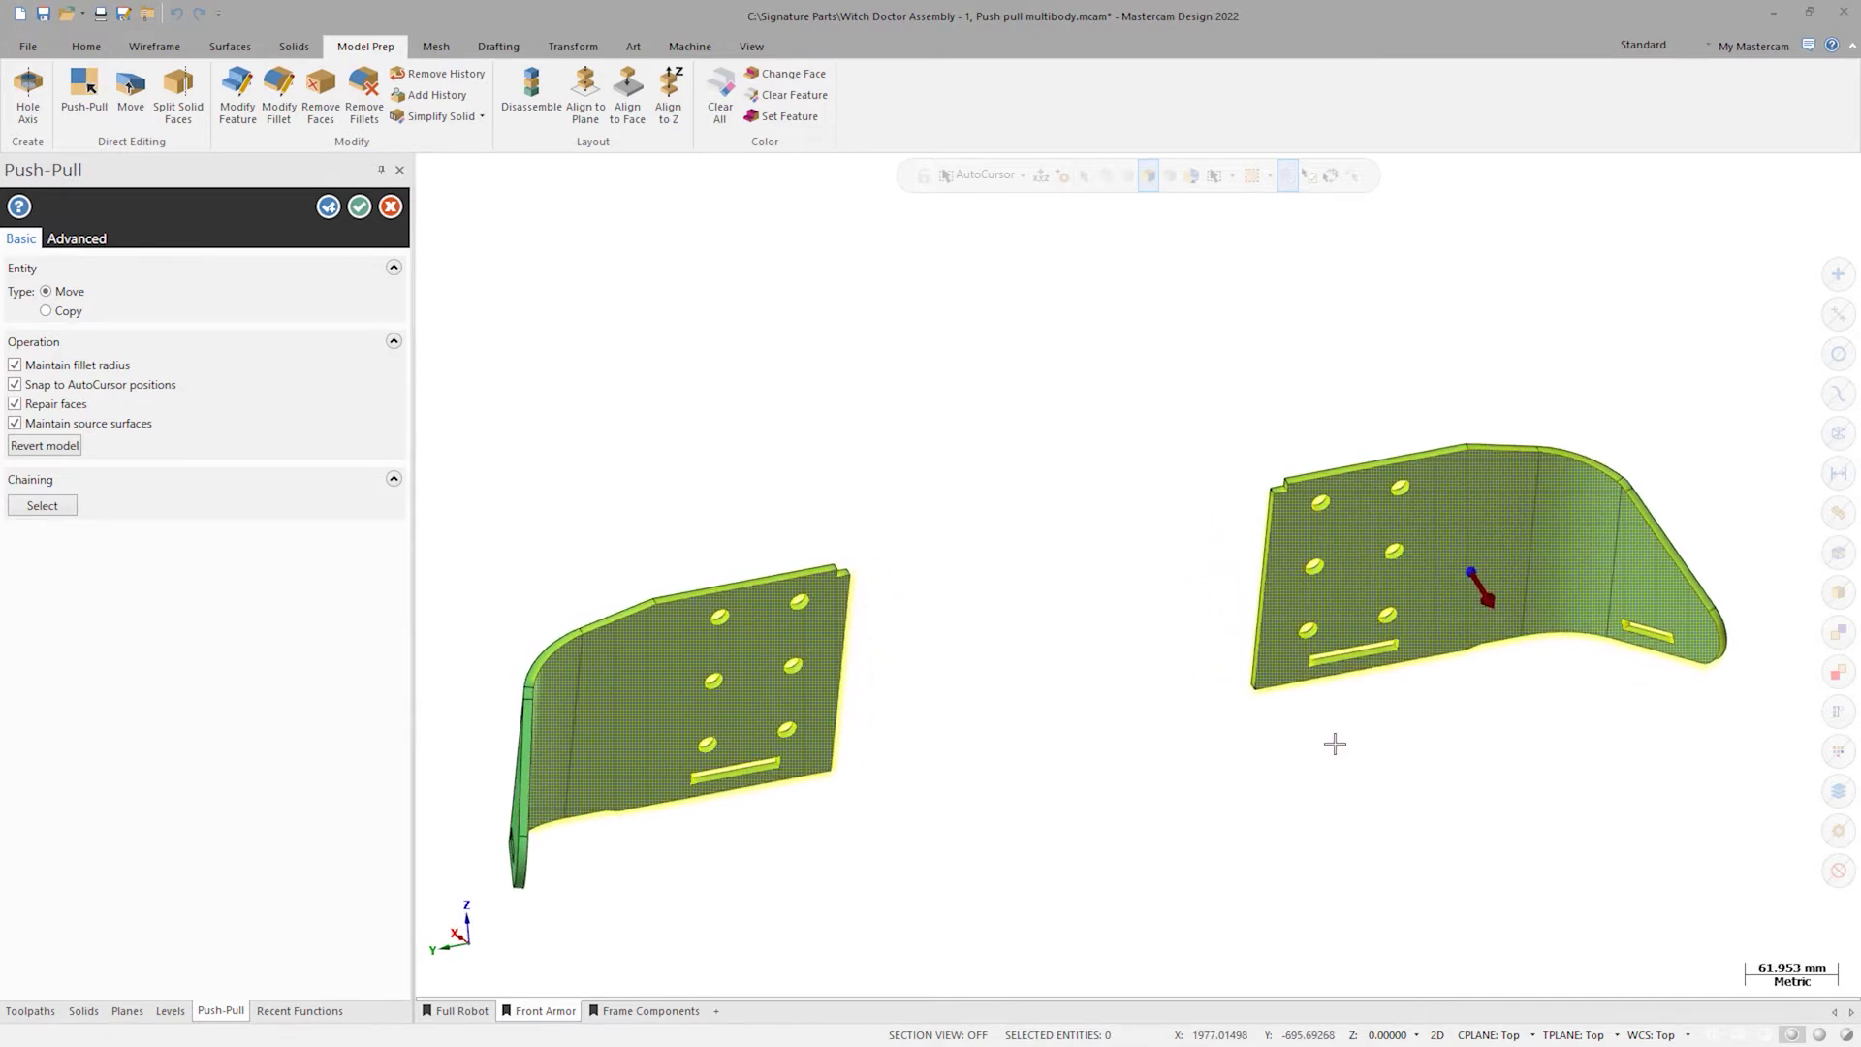
pyautogui.moveTo(1489, 599)
pyautogui.mouseDown()
pyautogui.moveTo(1461, 592)
pyautogui.moveTo(1463, 618)
pyautogui.moveTo(1489, 606)
pyautogui.mouseUp()
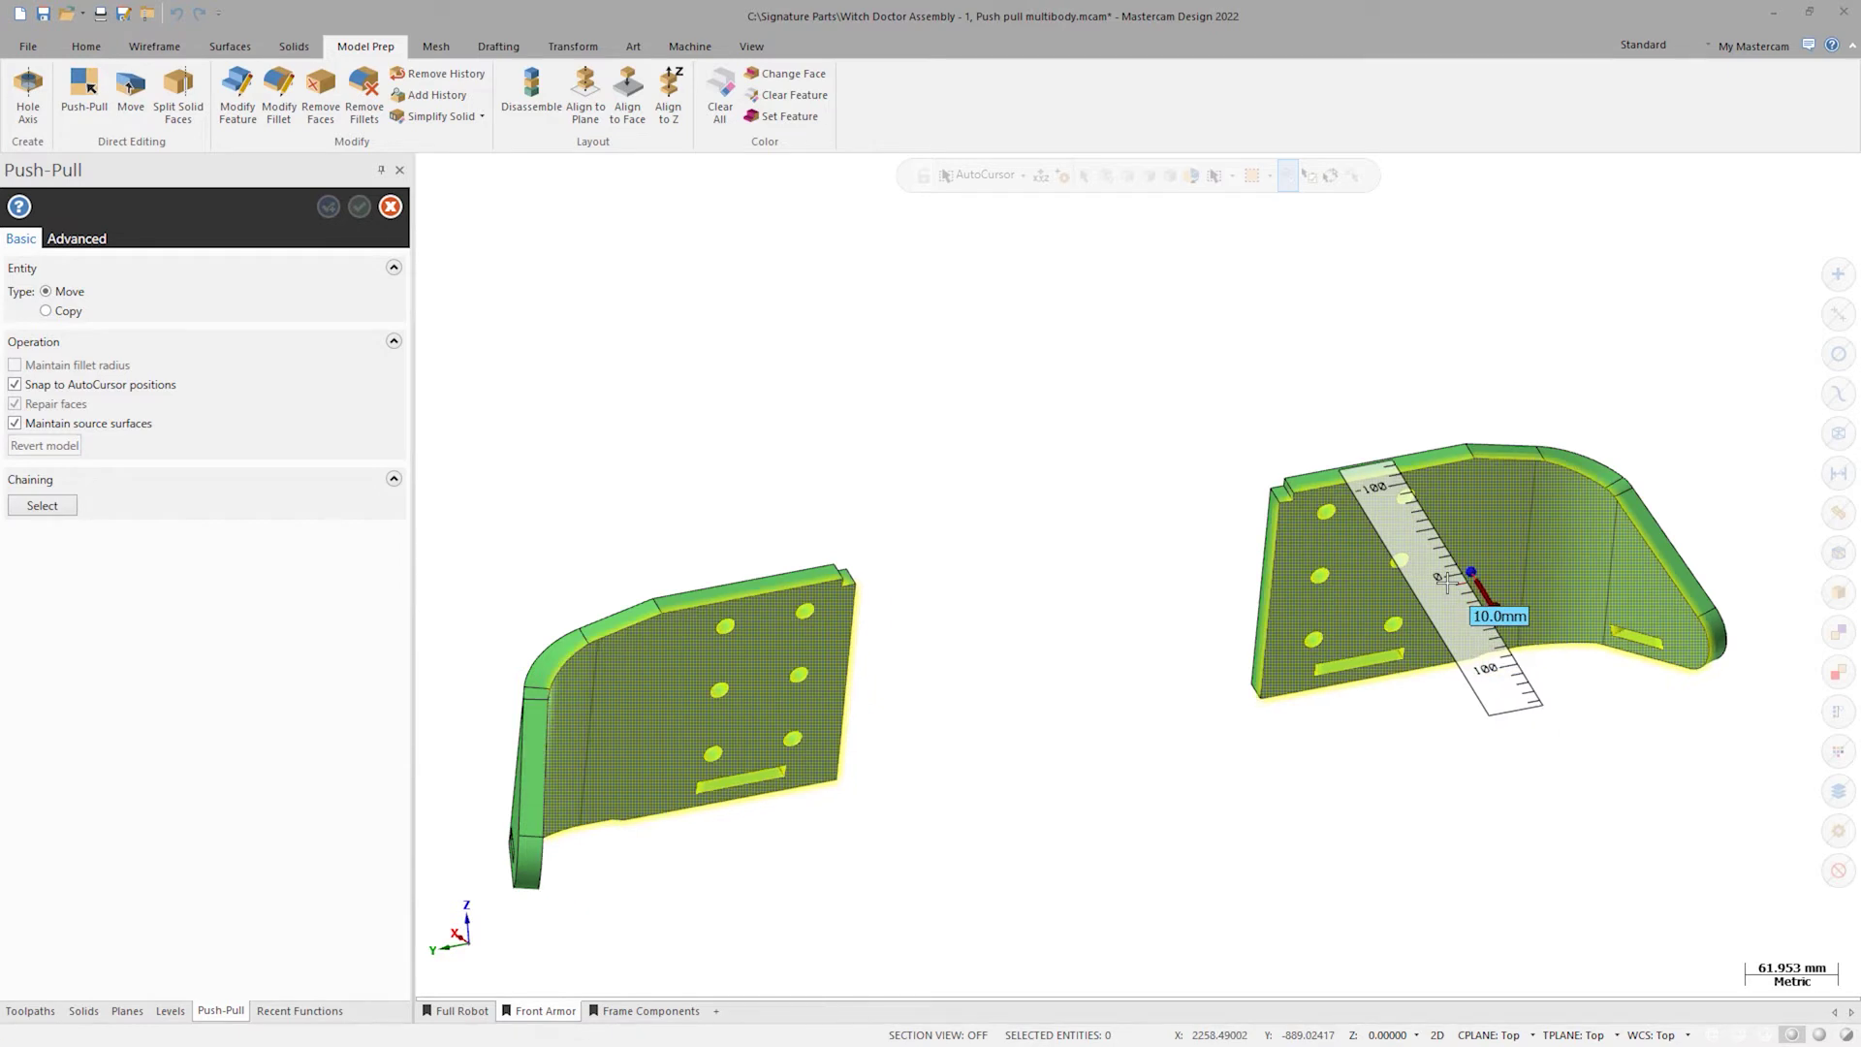
pyautogui.write('1')
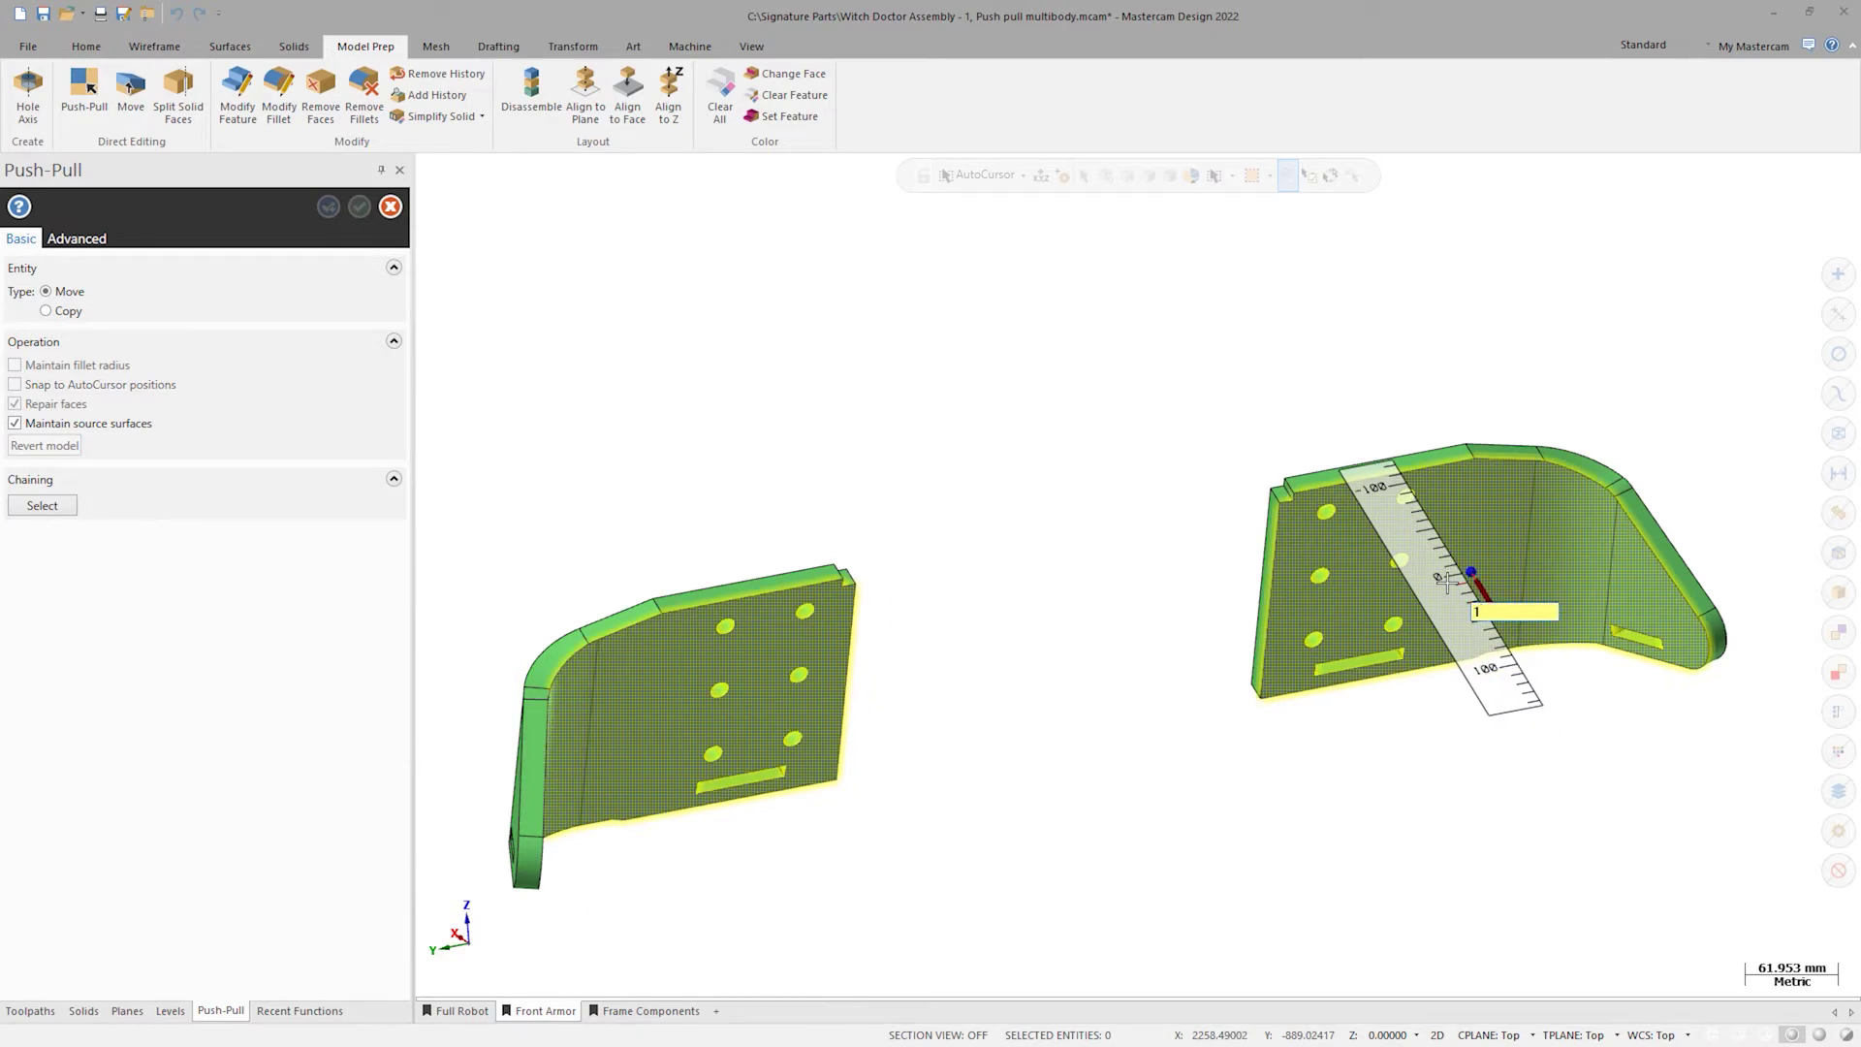
pyautogui.press('Return')
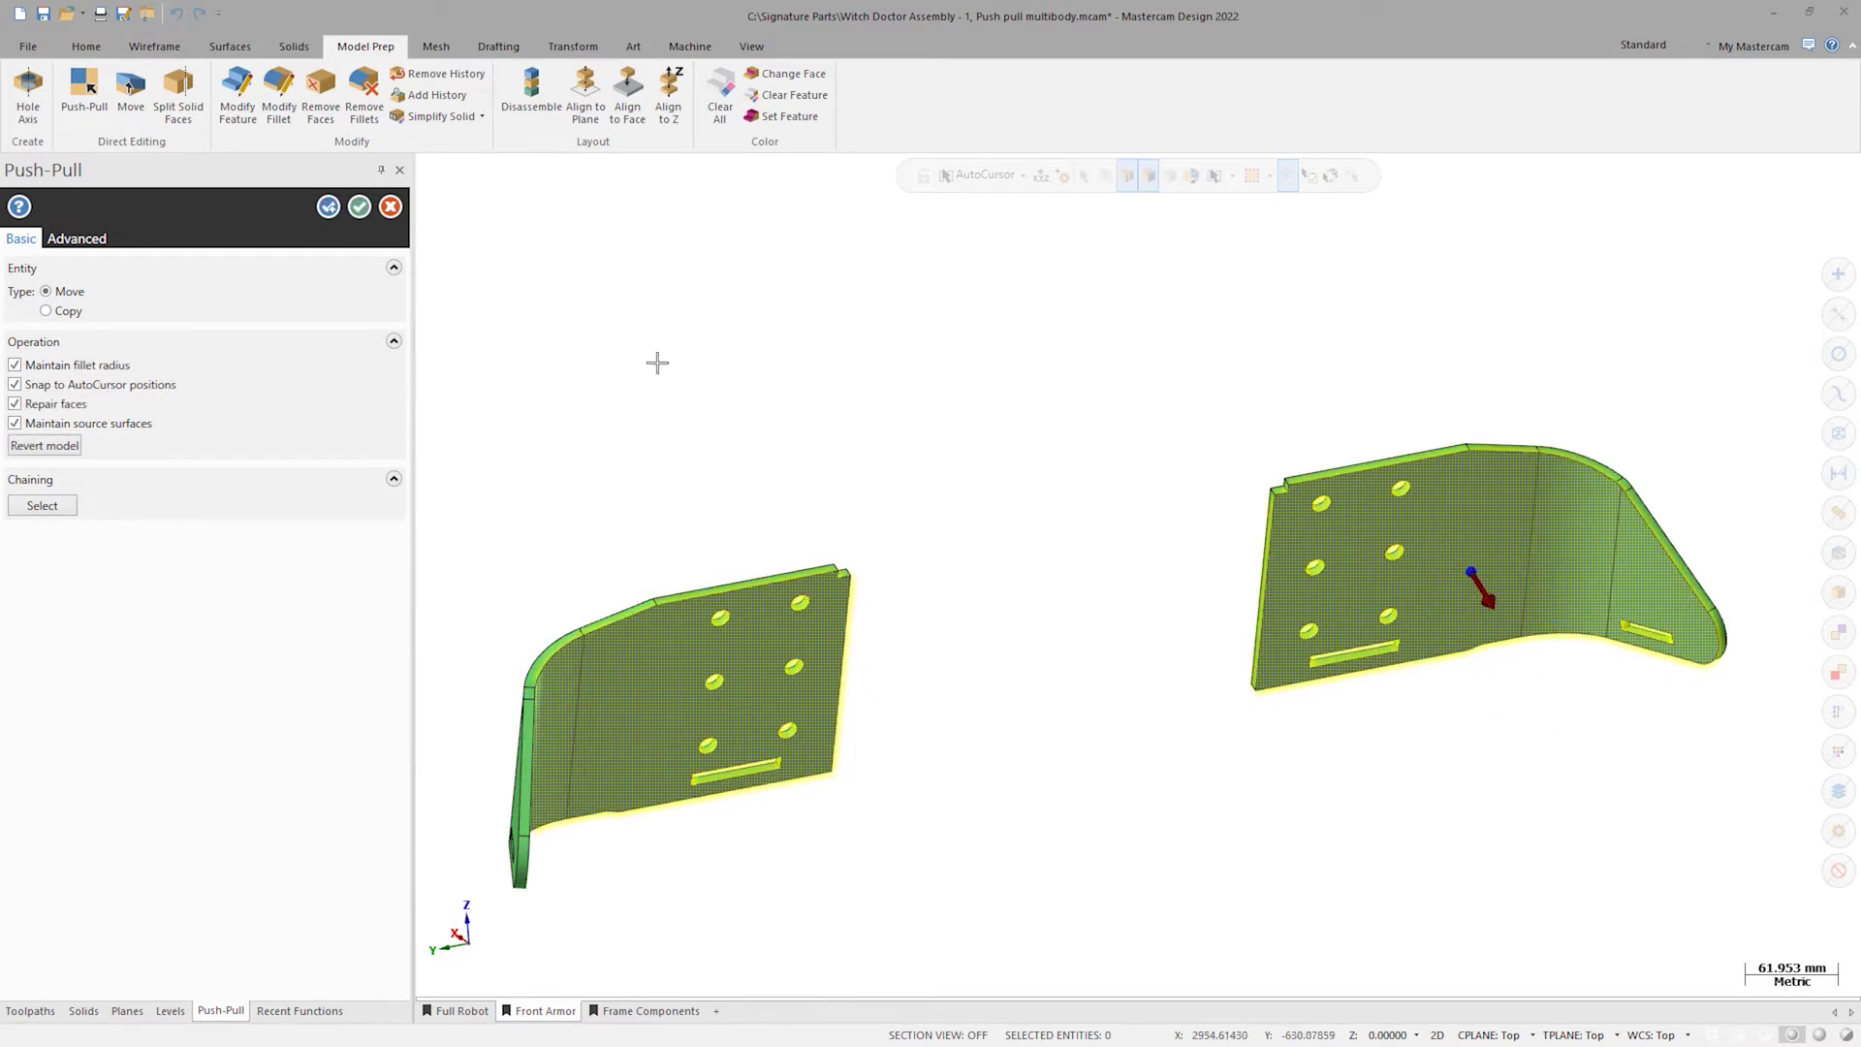
pyautogui.click(359, 206)
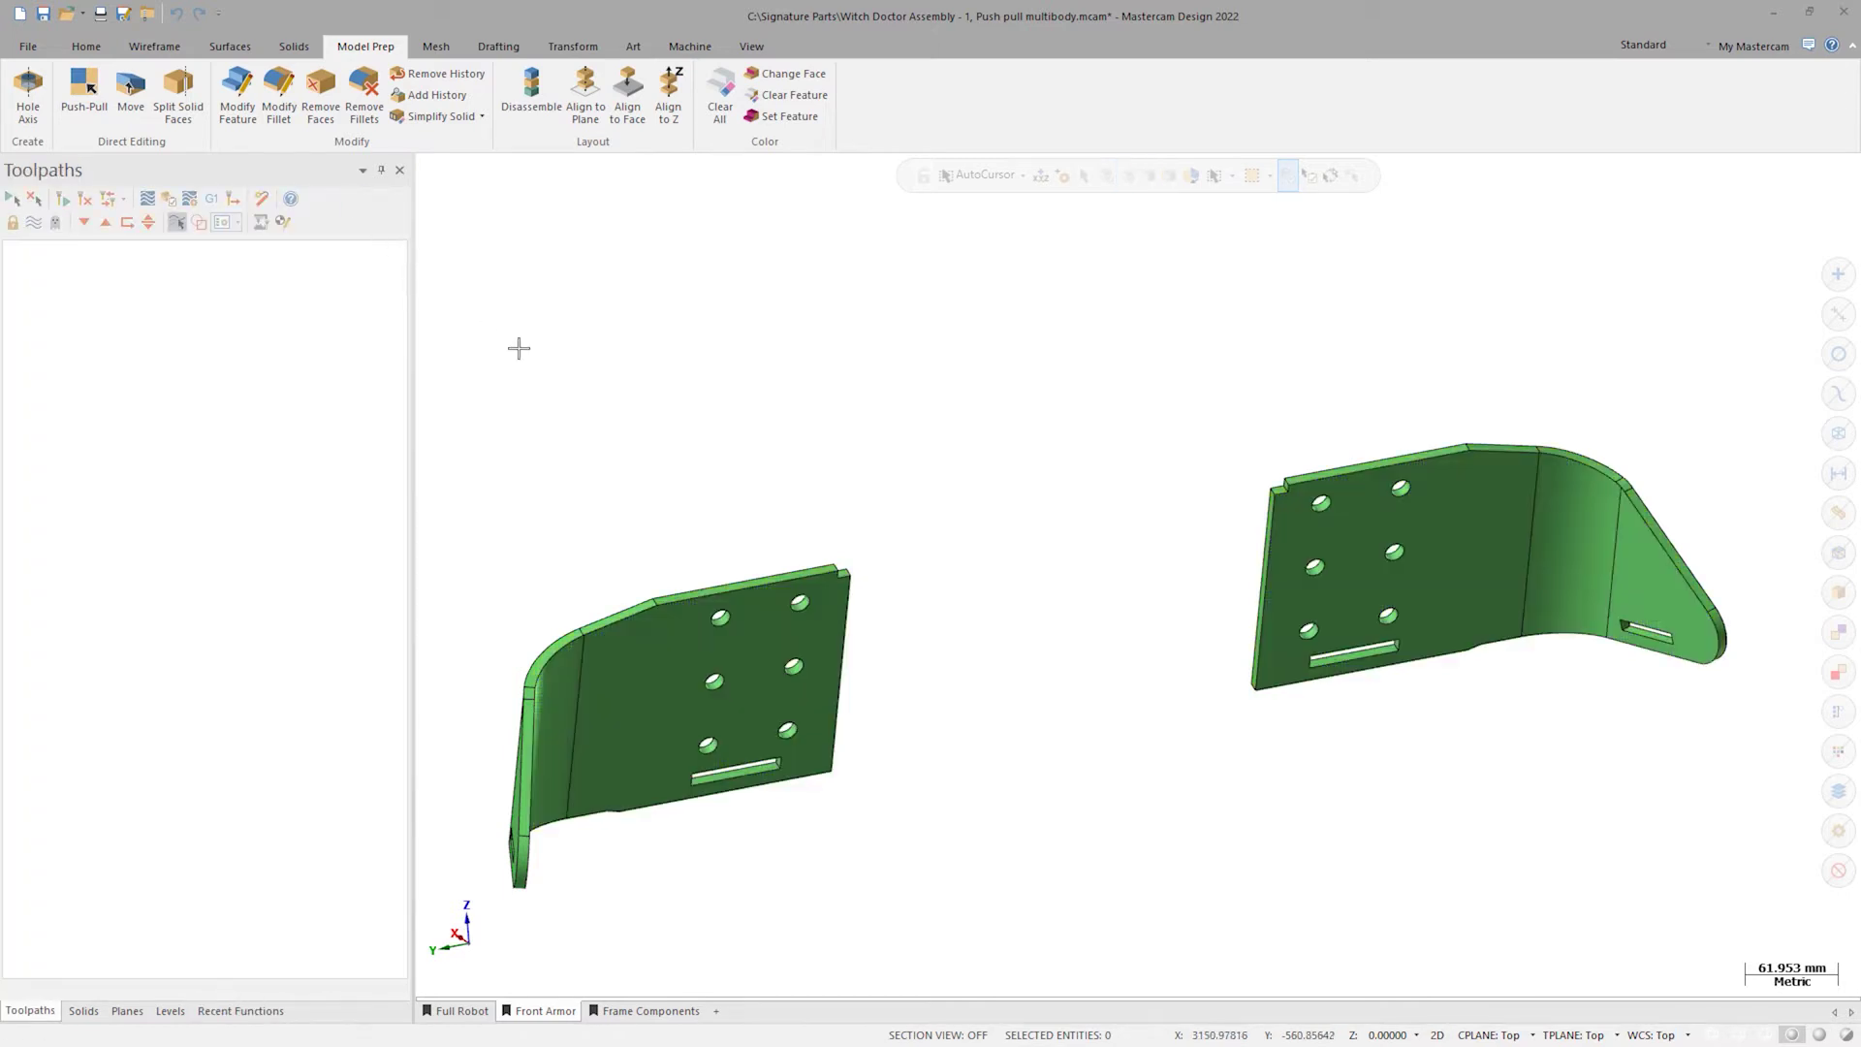
# Inspect the full robot translucently for plate overlaps, then show Frame Components in solid
pyautogui.click(461, 1012)
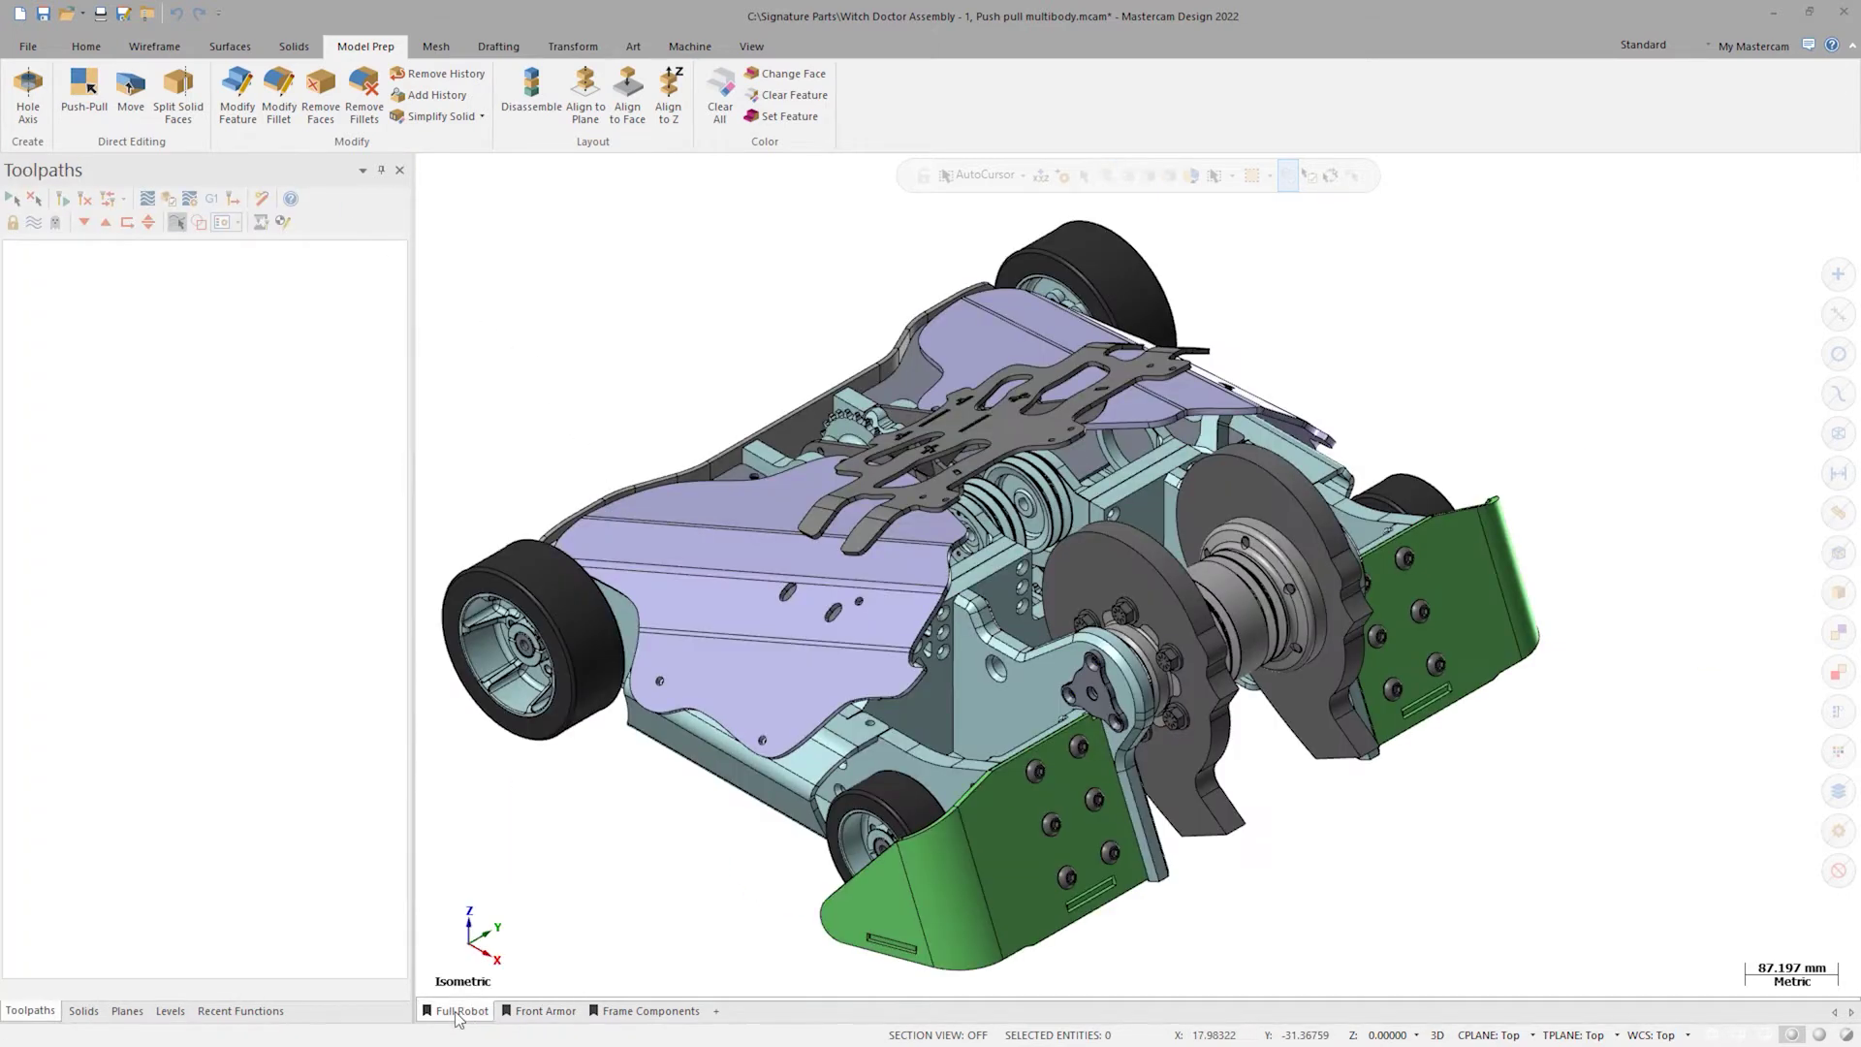
pyautogui.click(1841, 1036)
pyautogui.scroll(5, 1219, 924)
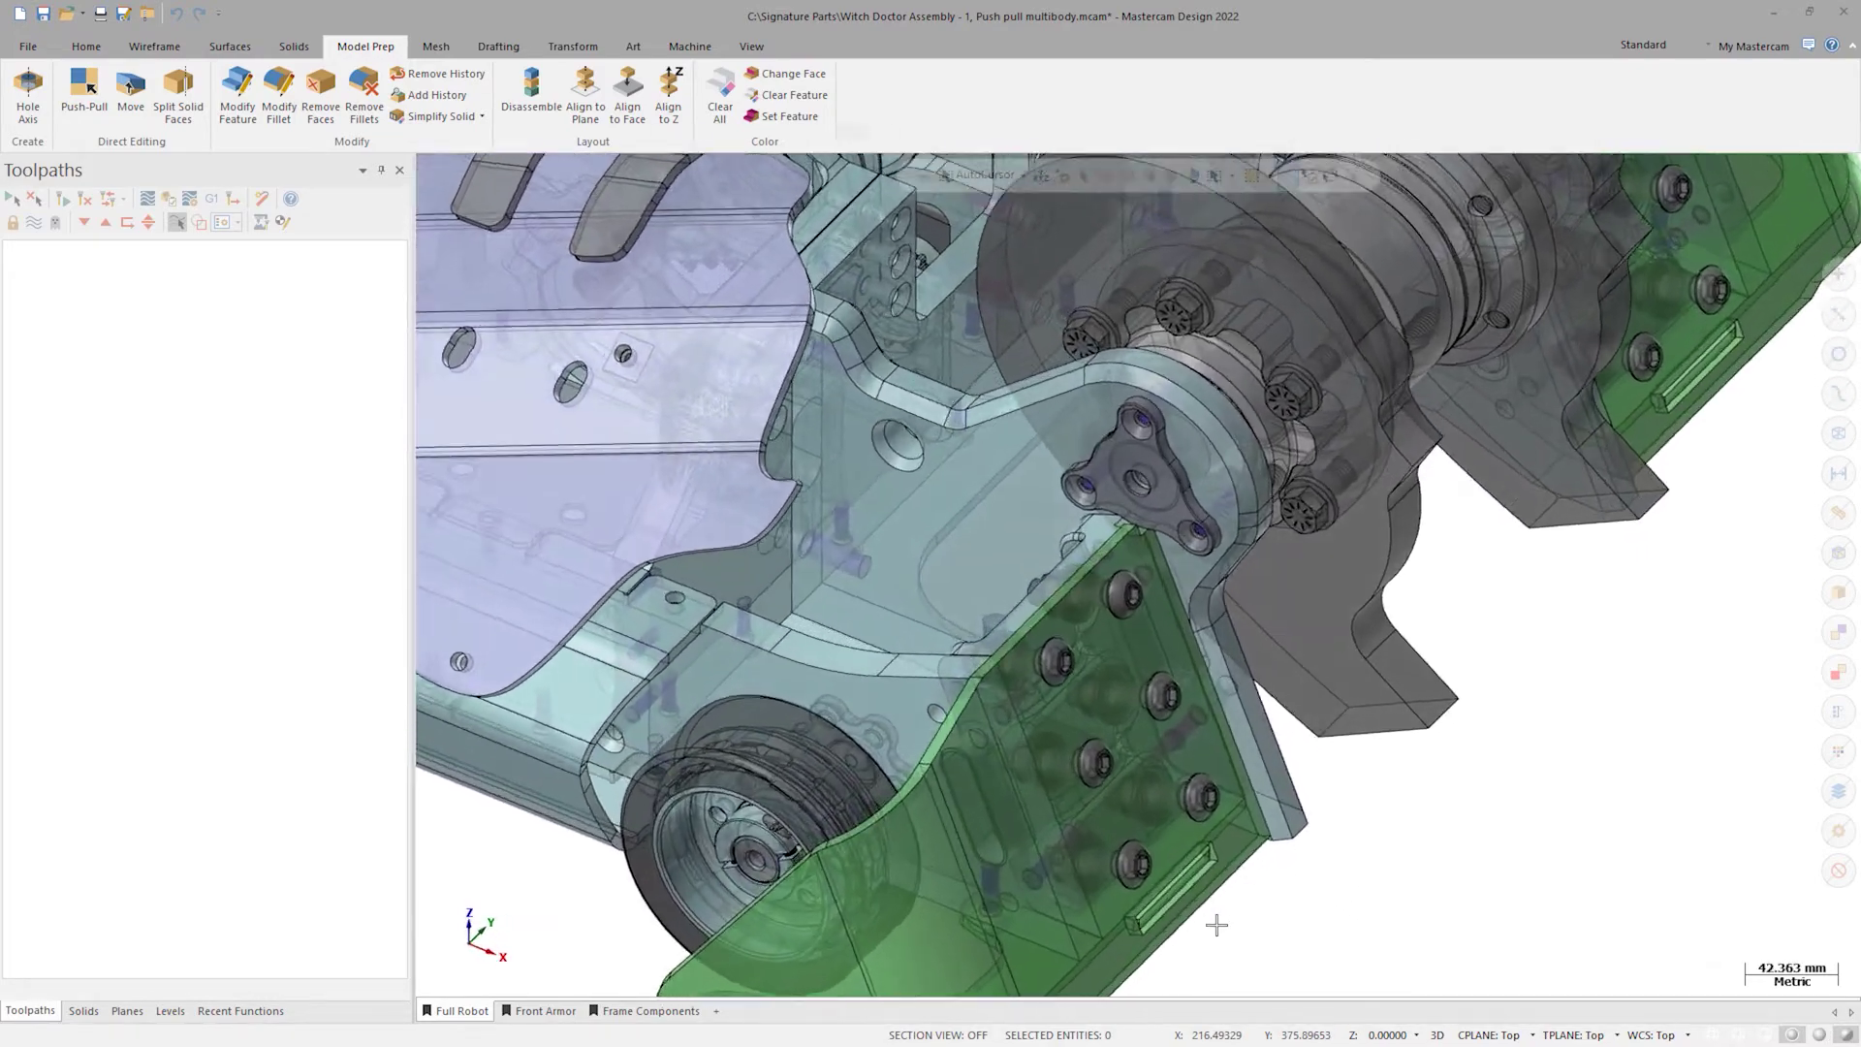
pyautogui.scroll(10, 1218, 923)
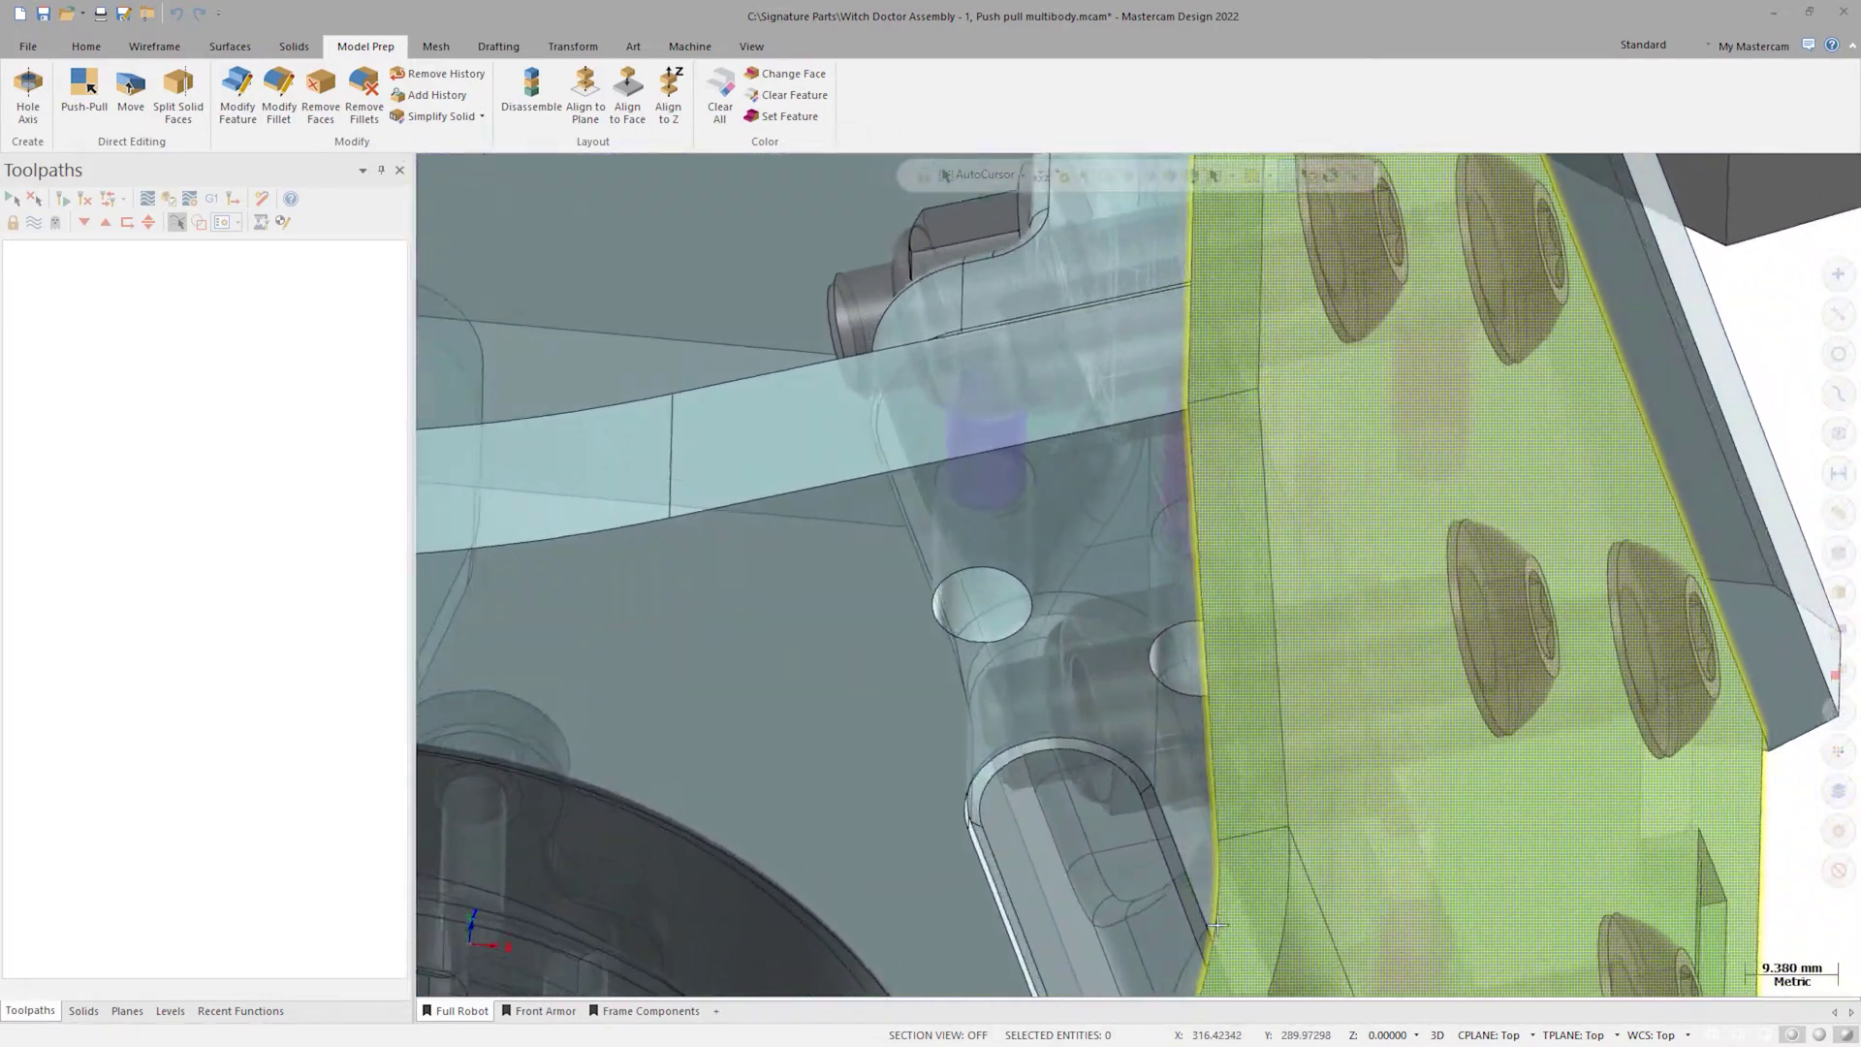
pyautogui.moveTo(1217, 924); pyautogui.dragTo(949, 620, button='middle')
pyautogui.scroll(3, 929, 605)
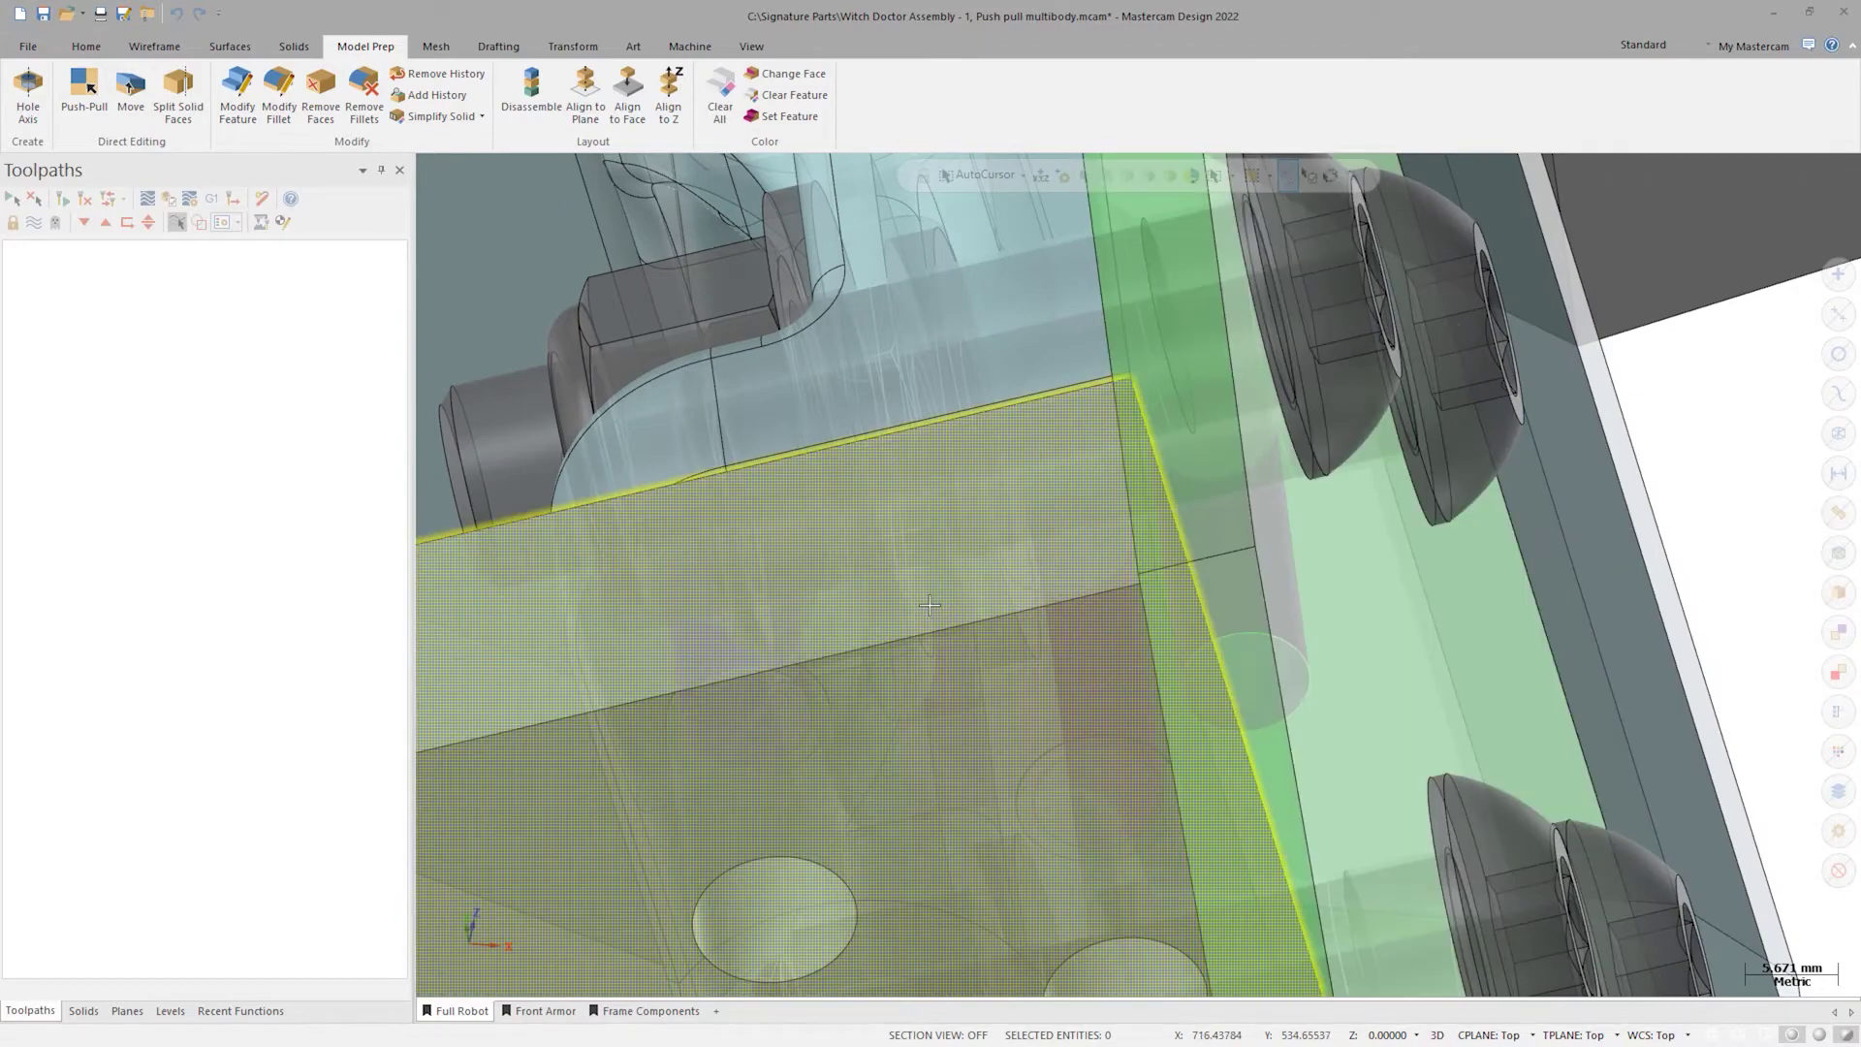
pyautogui.hotkey('alt', 'Up')
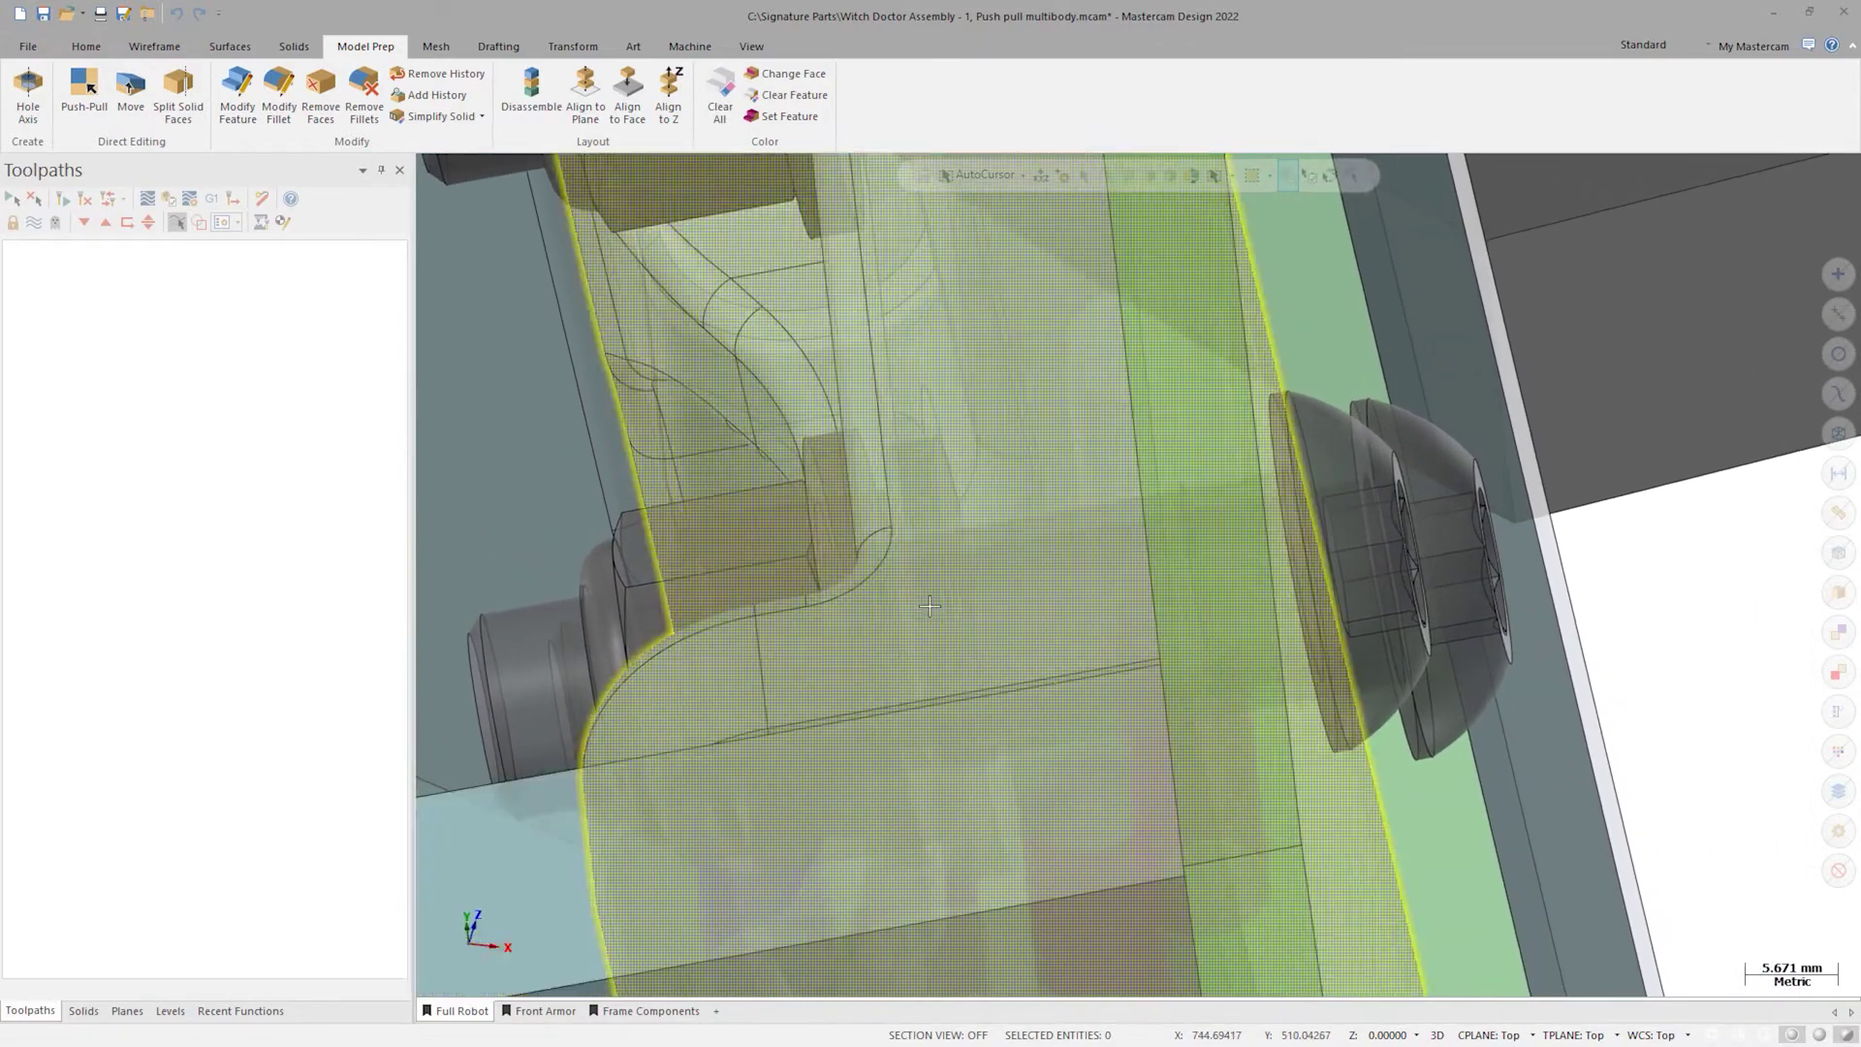
pyautogui.scroll(-15, 929, 606)
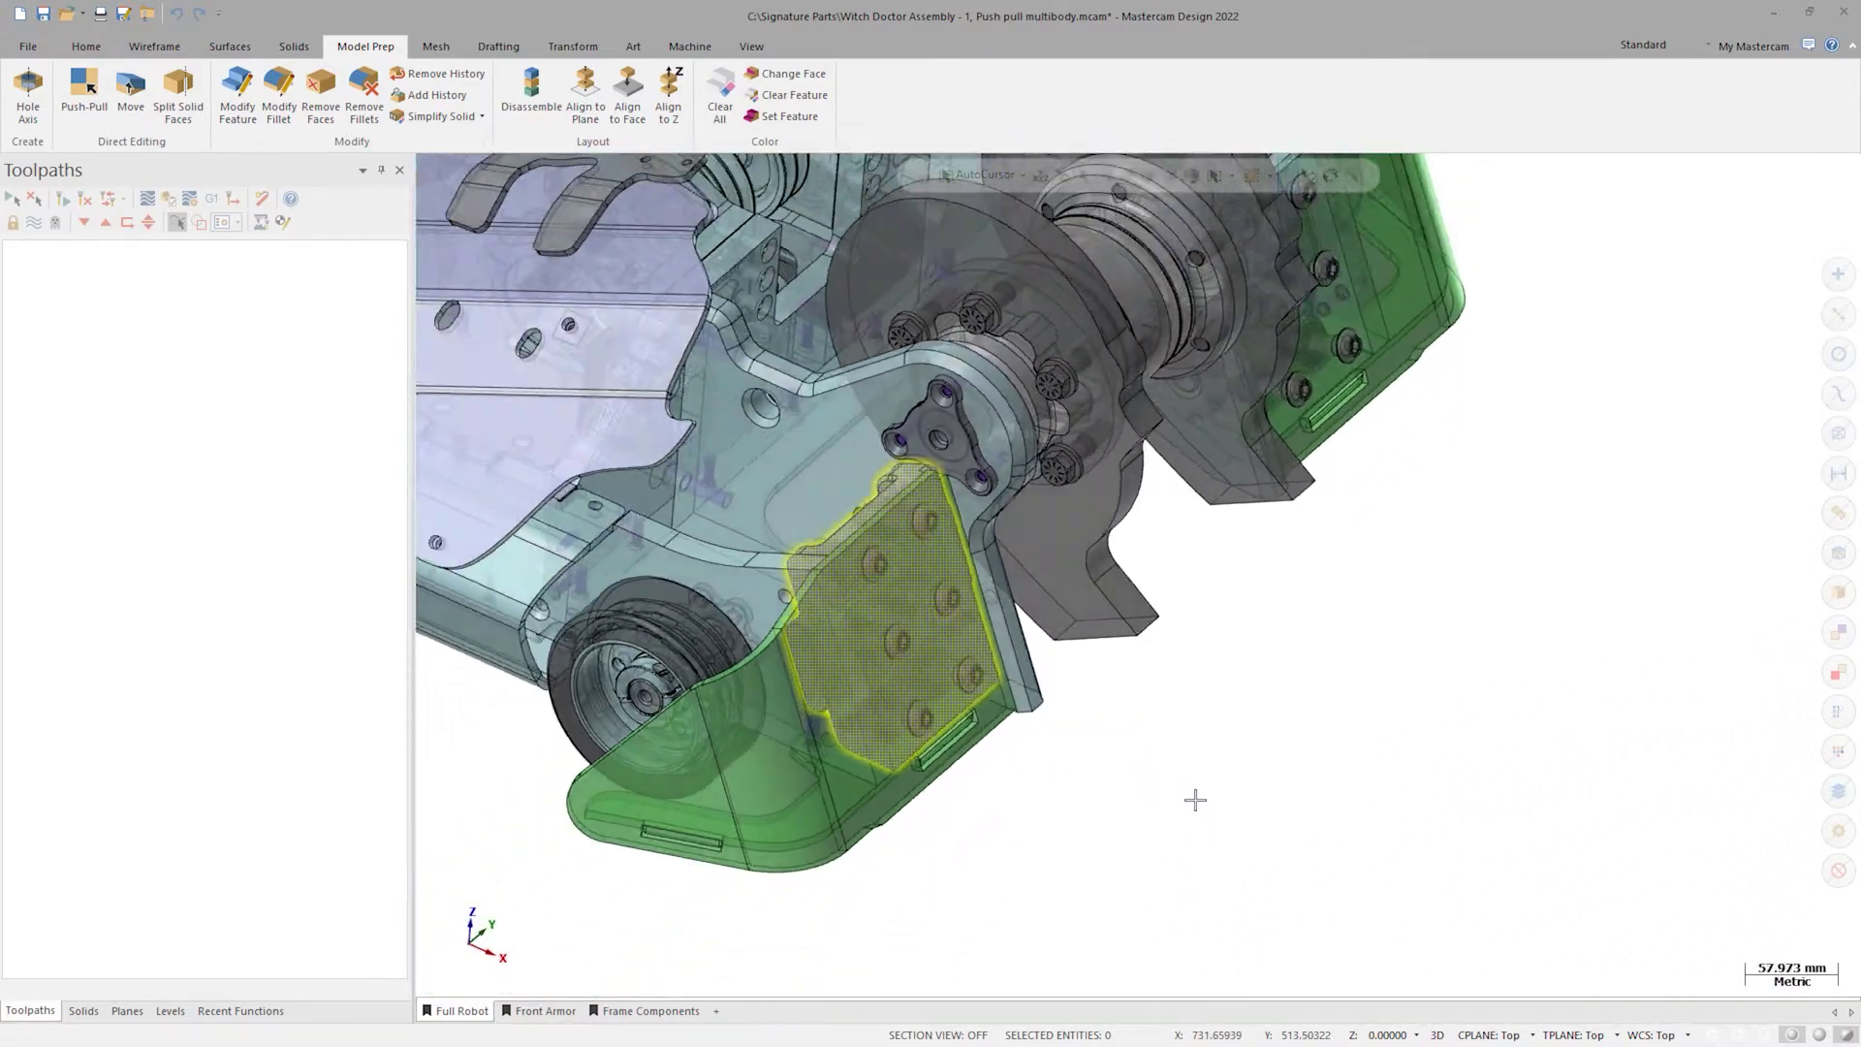
pyautogui.scroll(-4, 1198, 797)
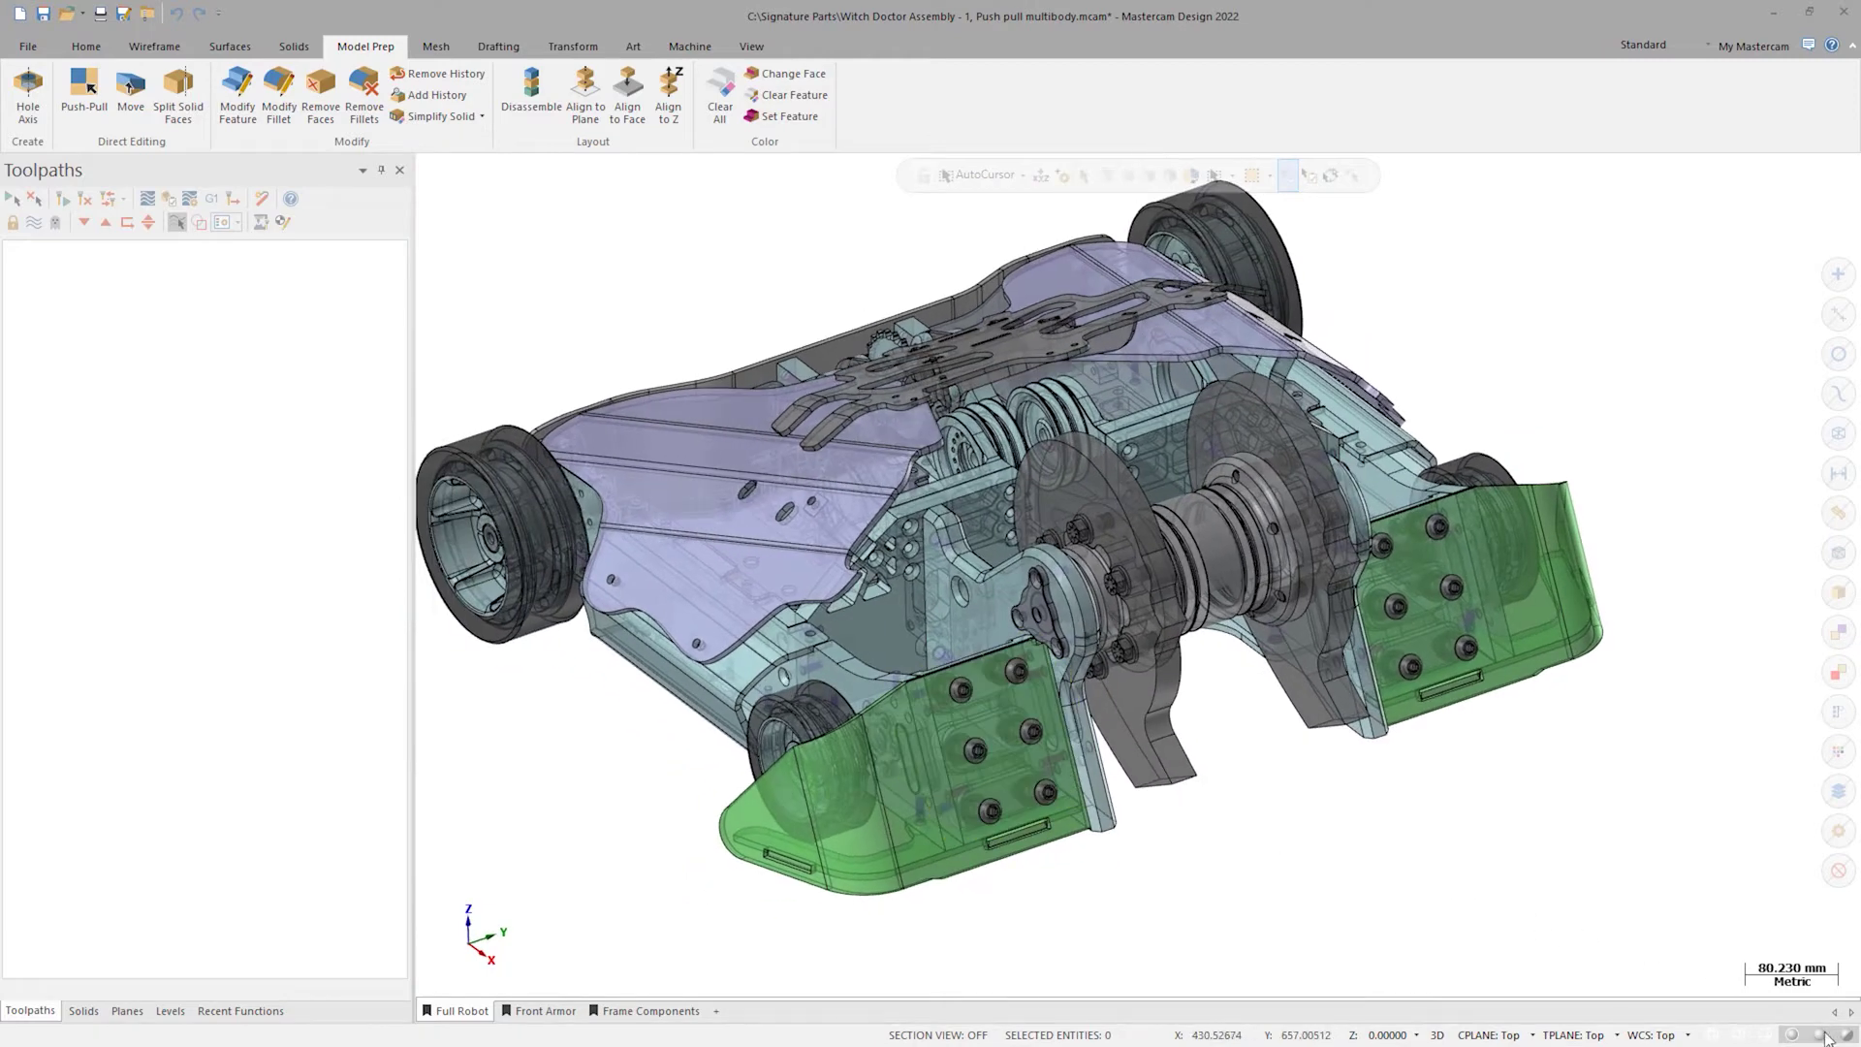
pyautogui.click(1841, 1038)
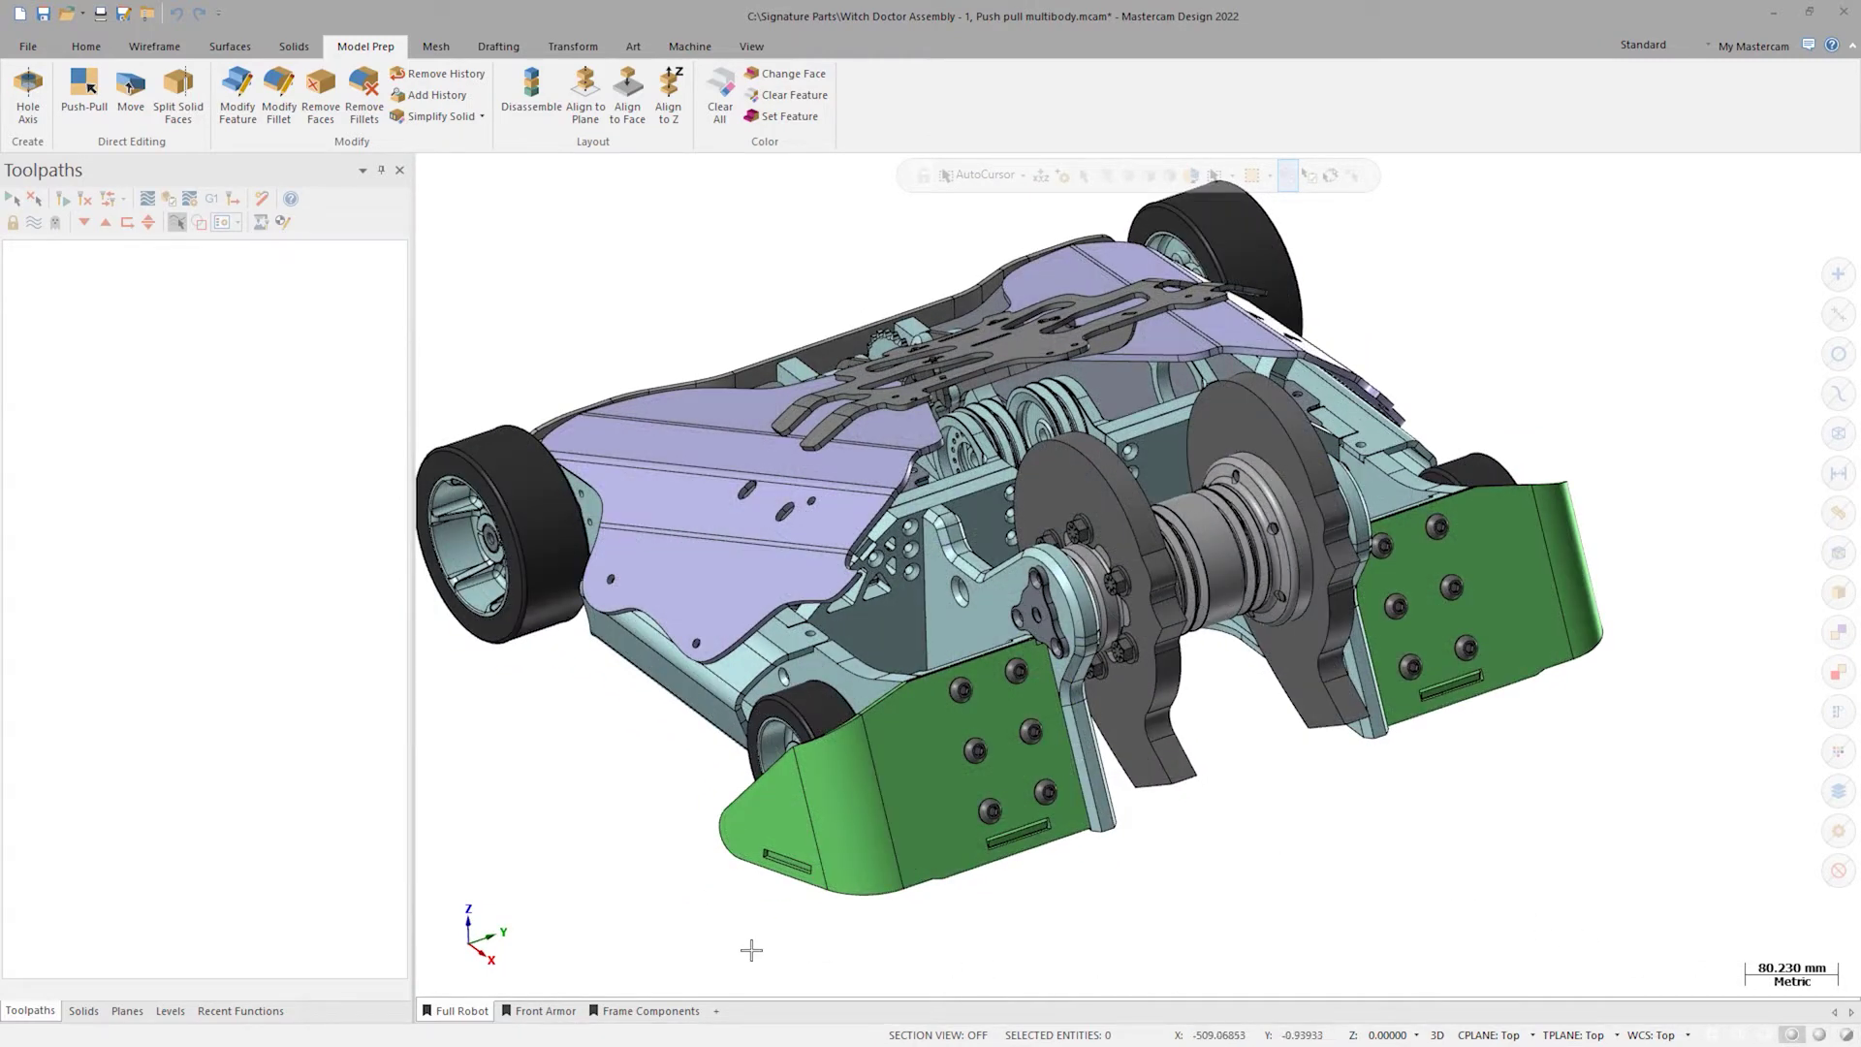
pyautogui.click(645, 1012)
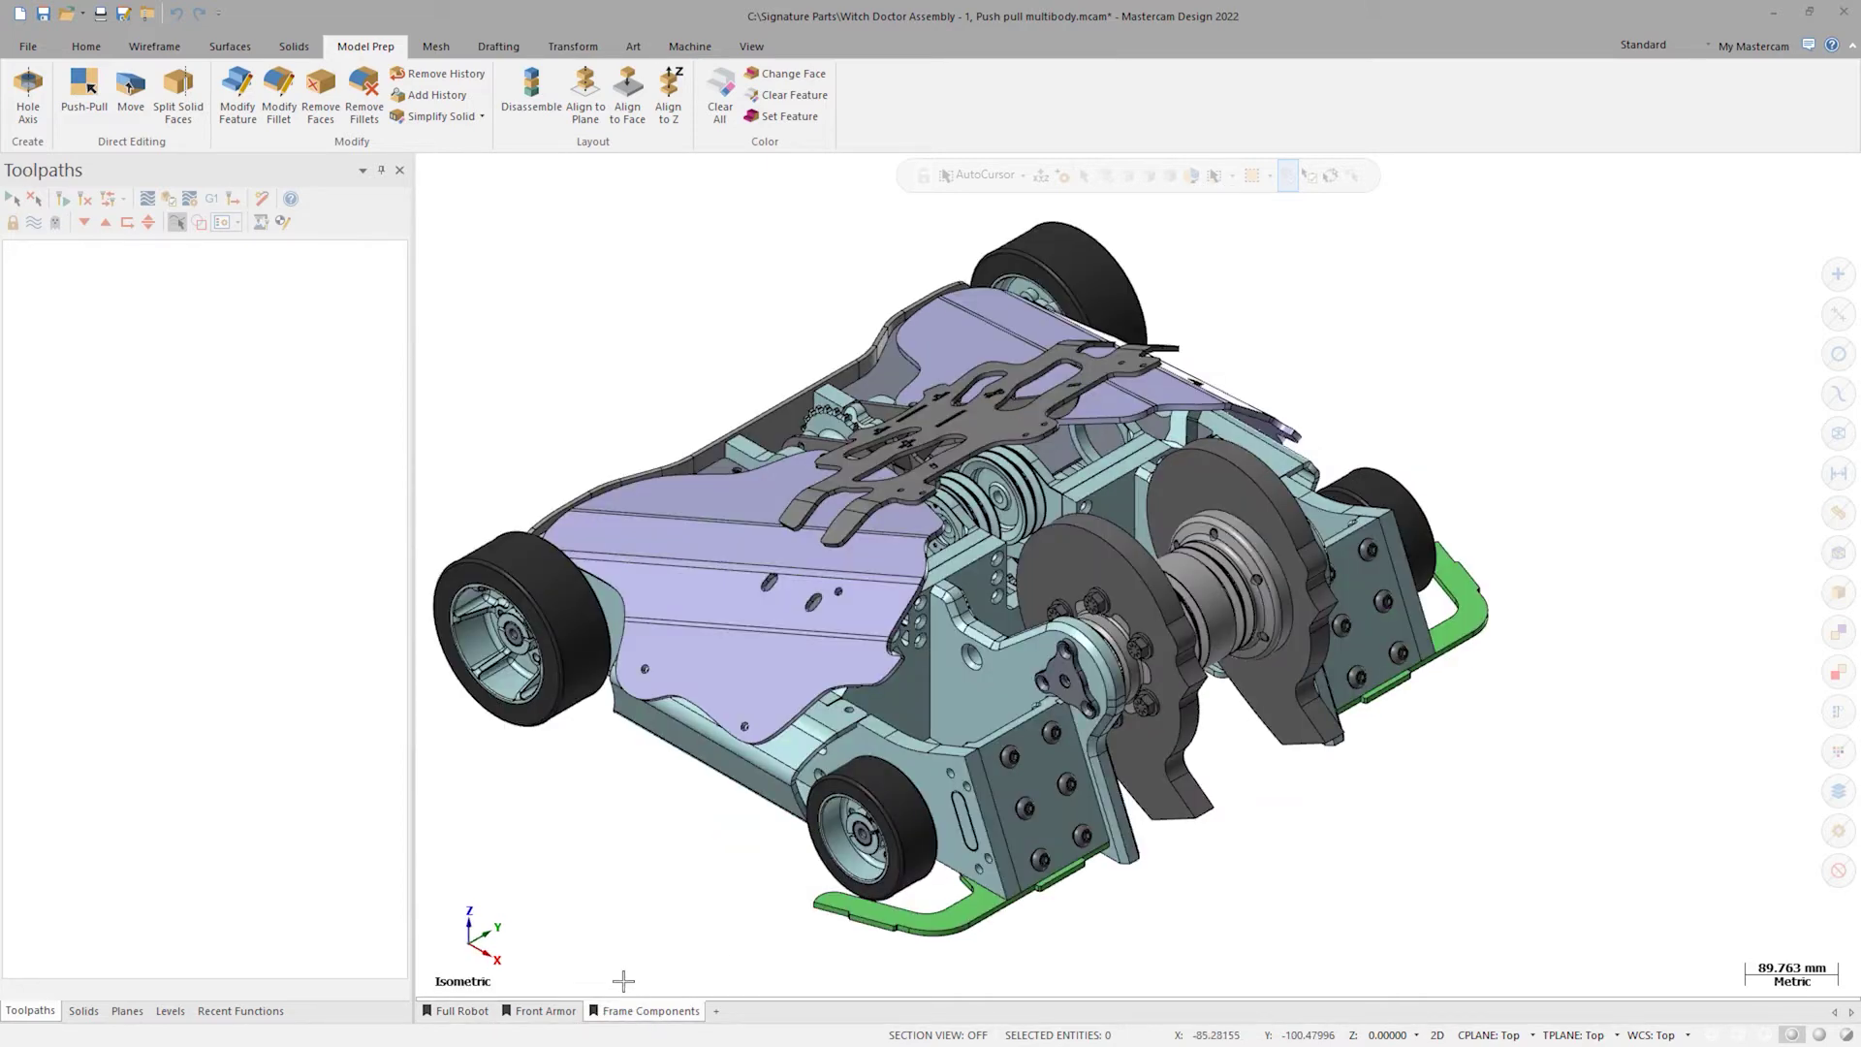
# Push-pull the frame blocks' bolted faces and both bracket bottom faces by -1 mm
pyautogui.click(84, 92)
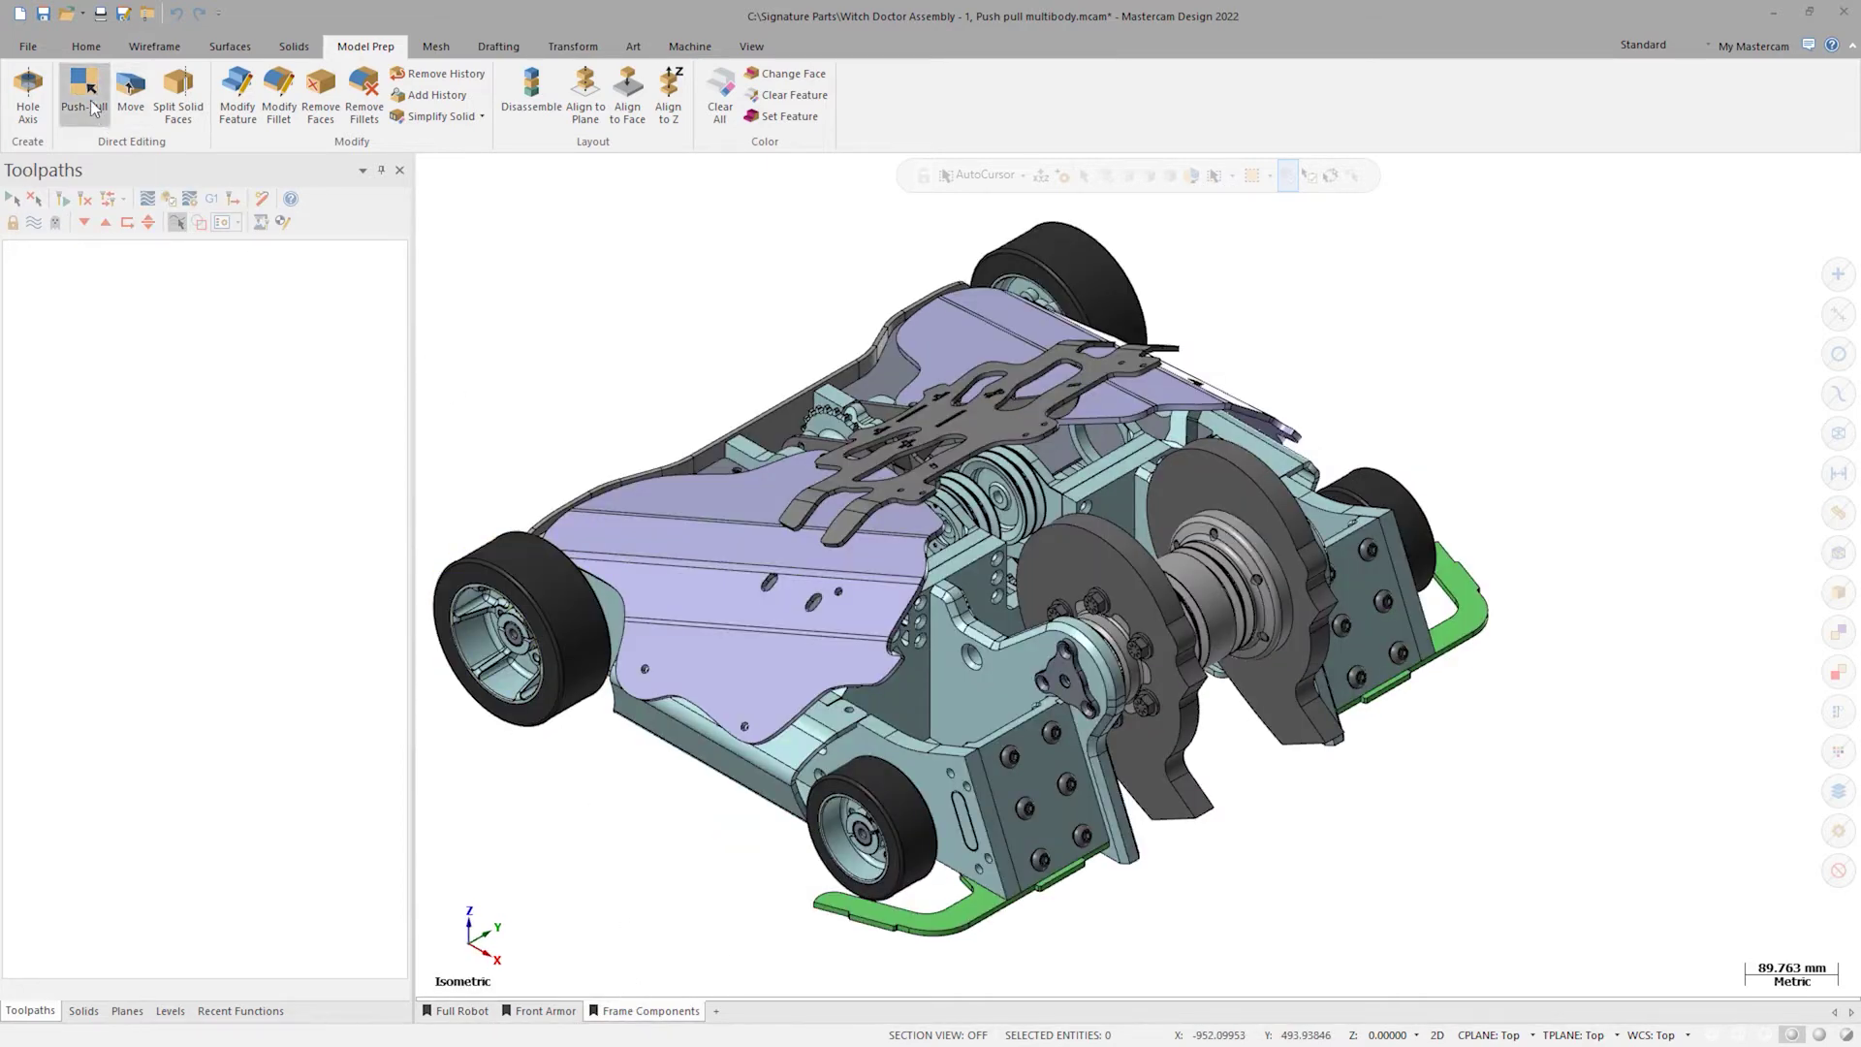
pyautogui.scroll(5, 1037, 946)
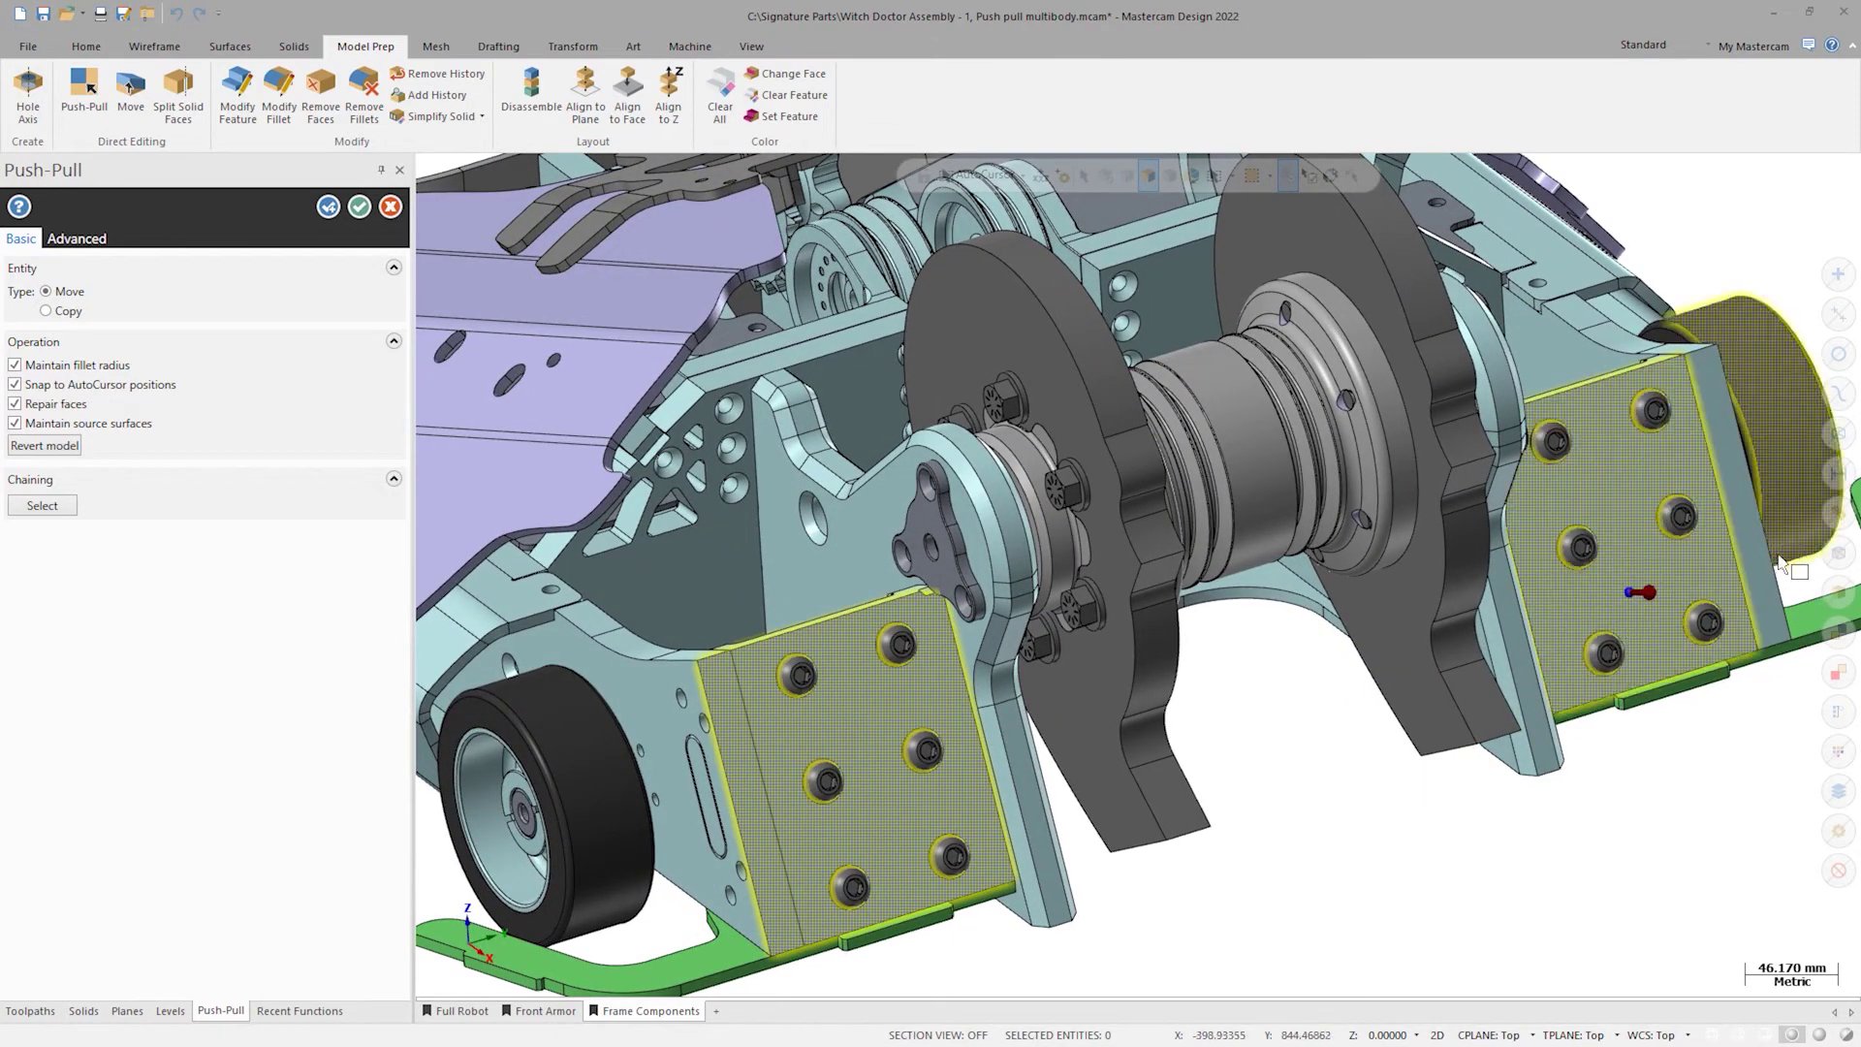
pyautogui.hotkey('alt', '5')
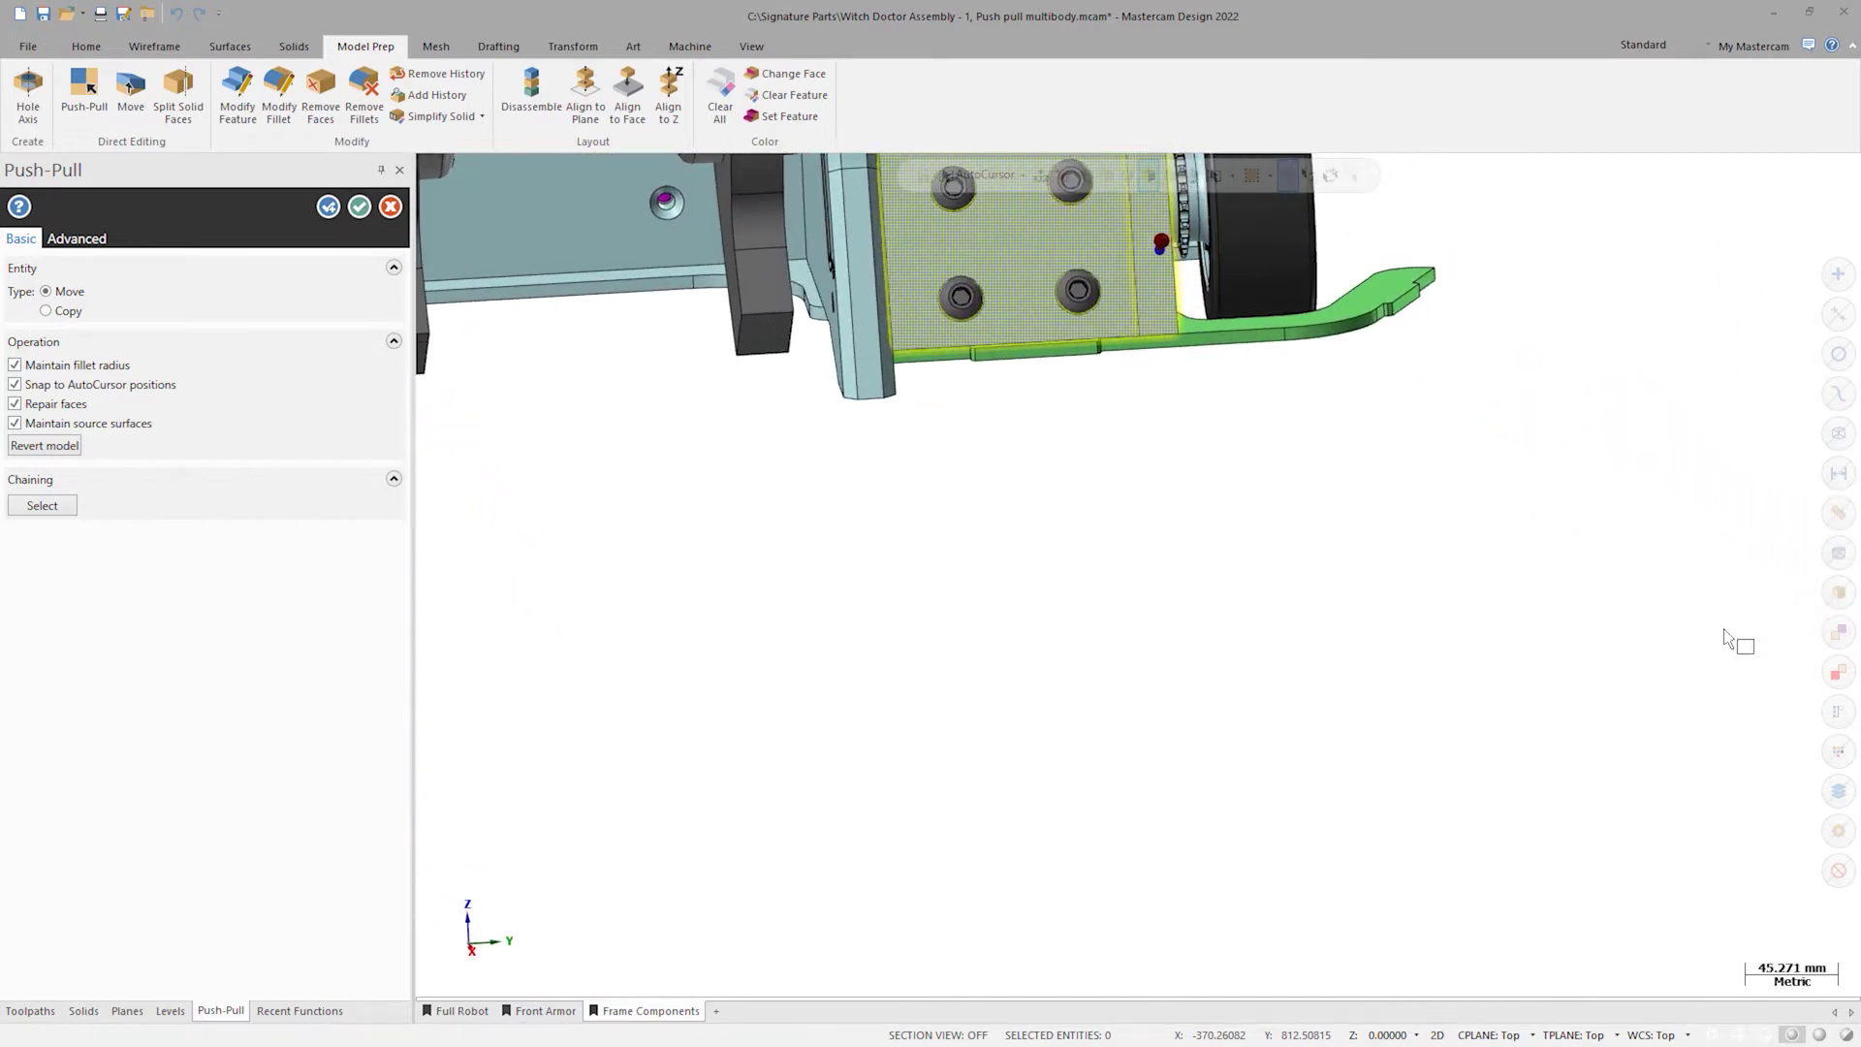
pyautogui.moveTo(1724, 637); pyautogui.dragTo(1577, 644, button='middle')
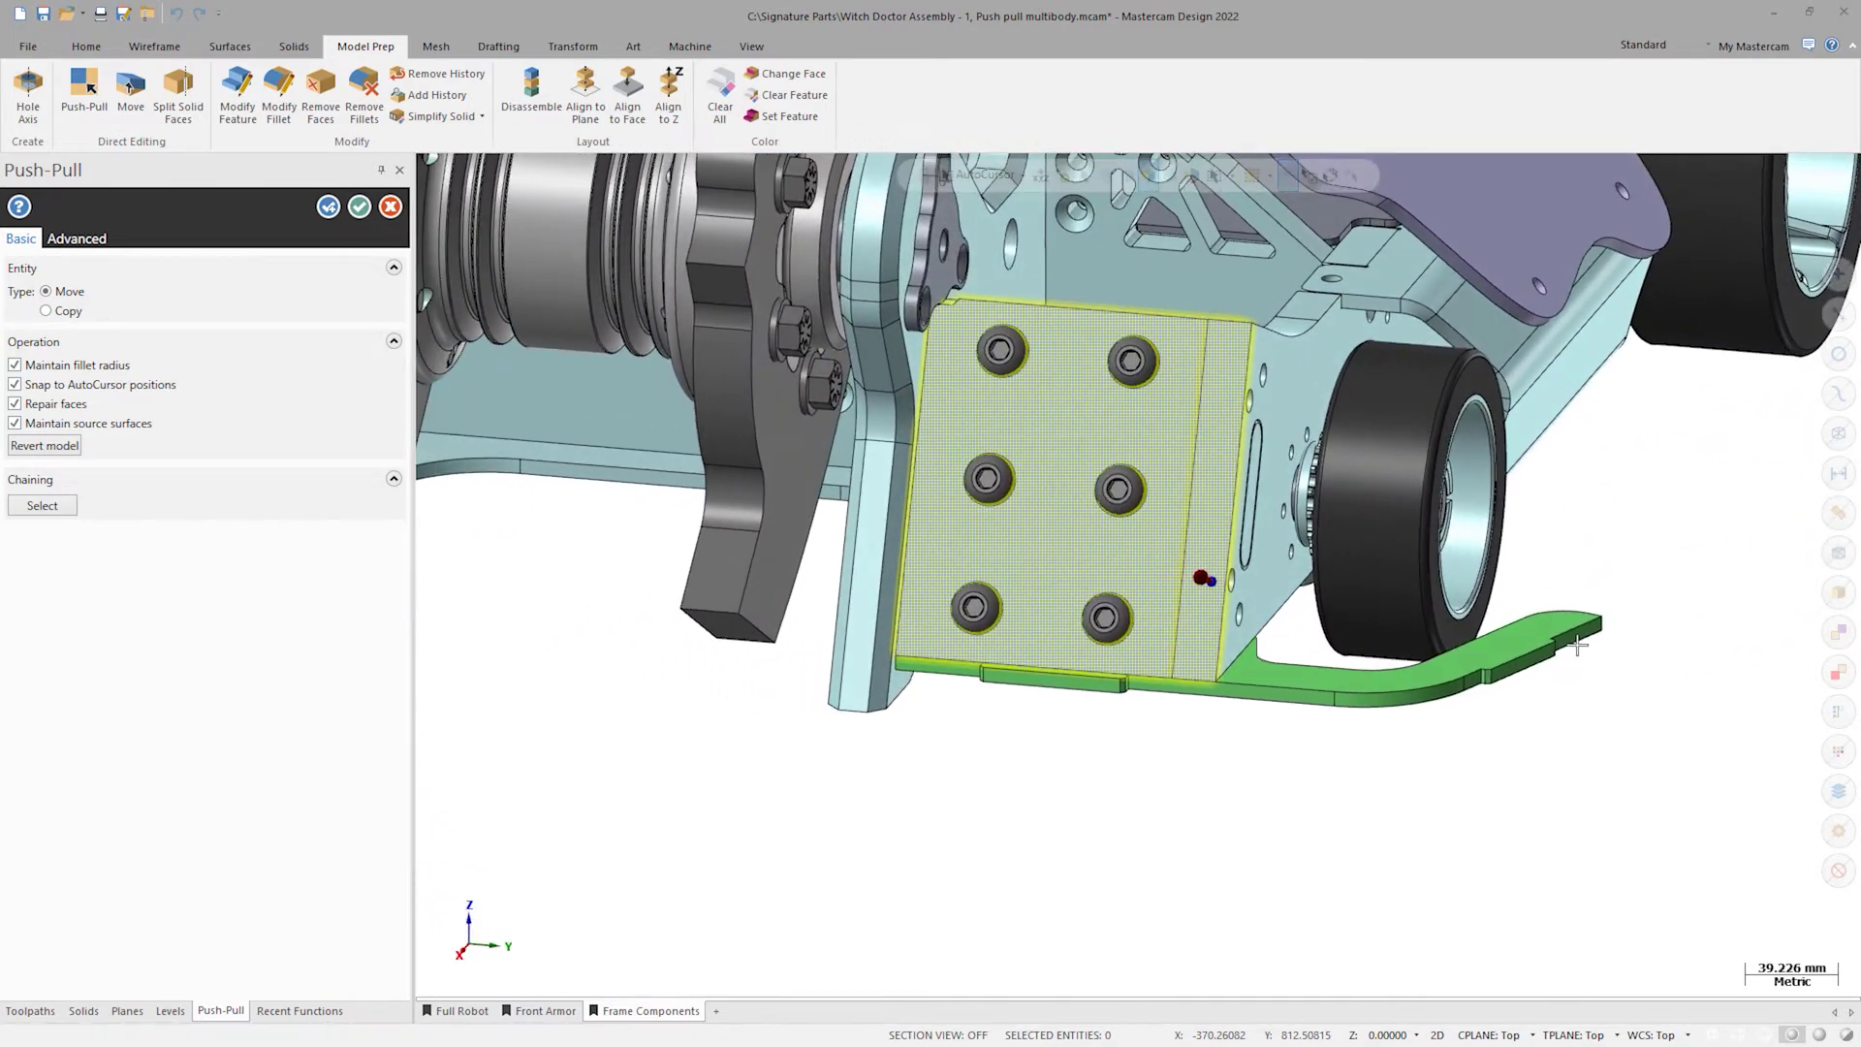
pyautogui.click(1472, 681)
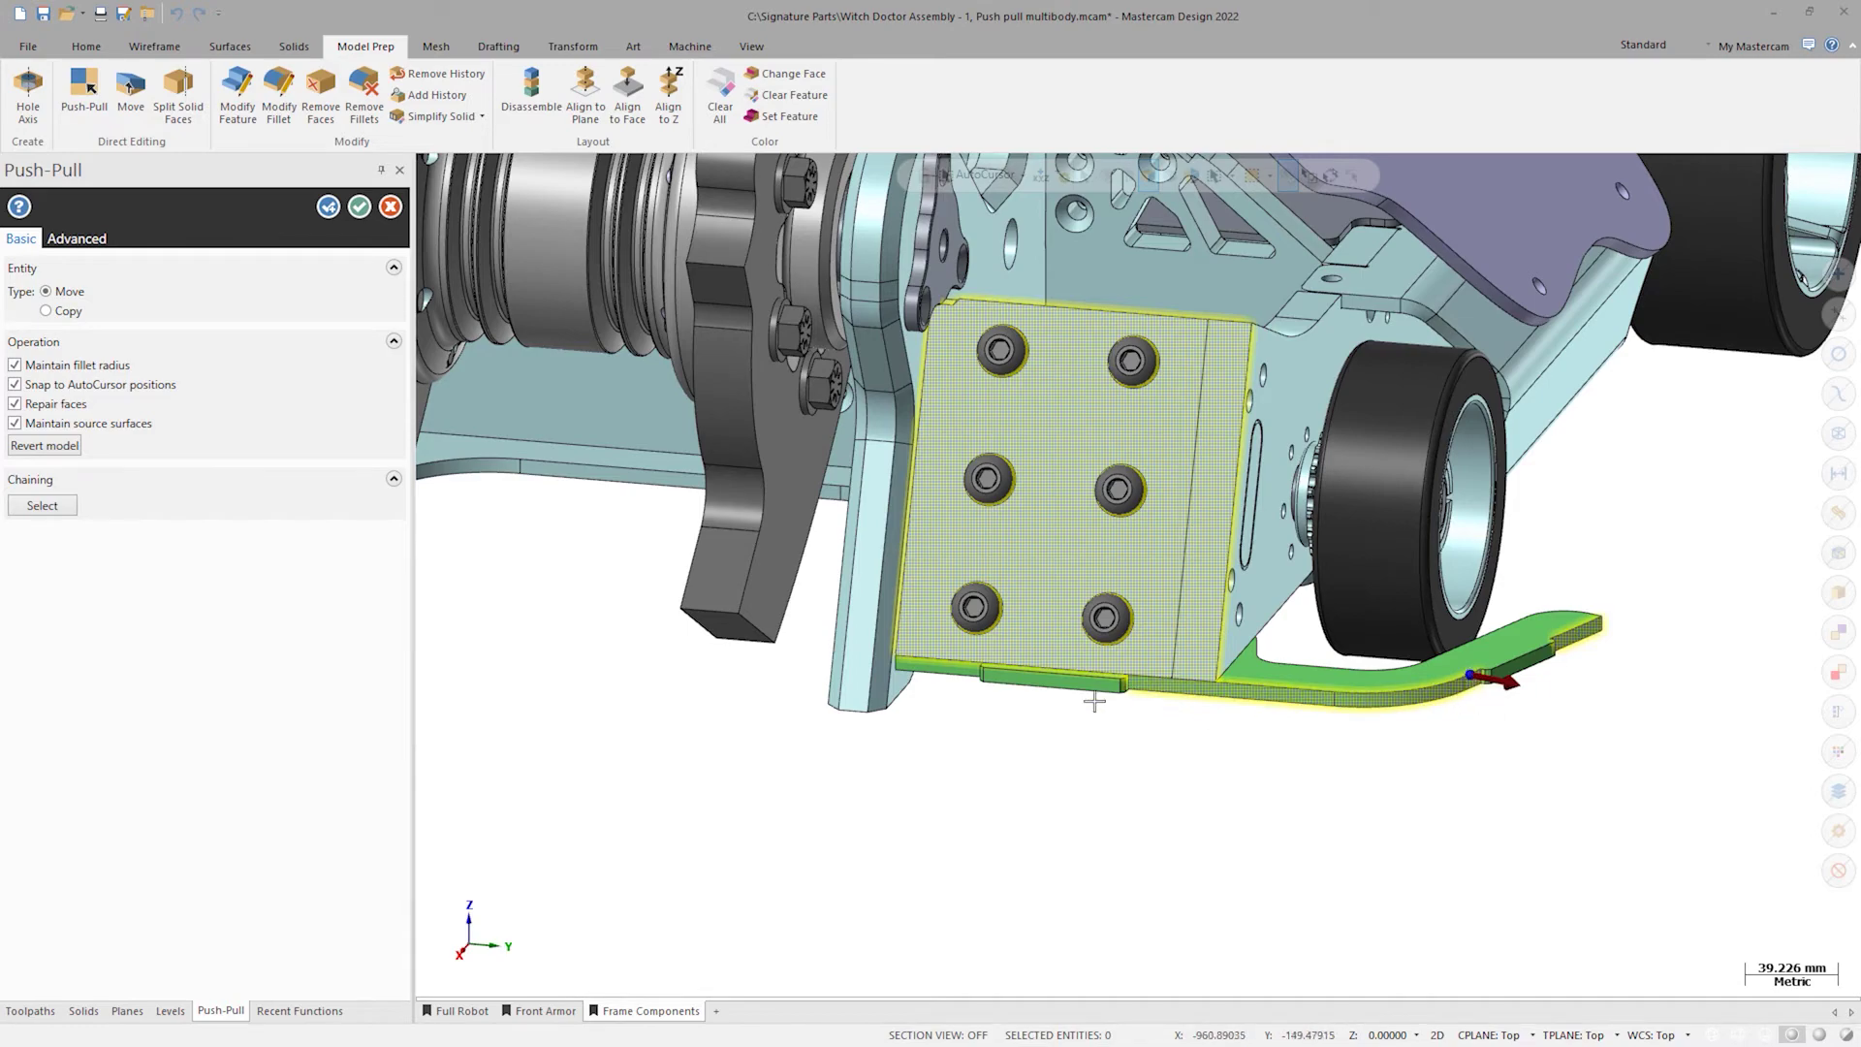
pyautogui.moveTo(947, 681); pyautogui.dragTo(1288, 769, button='middle')
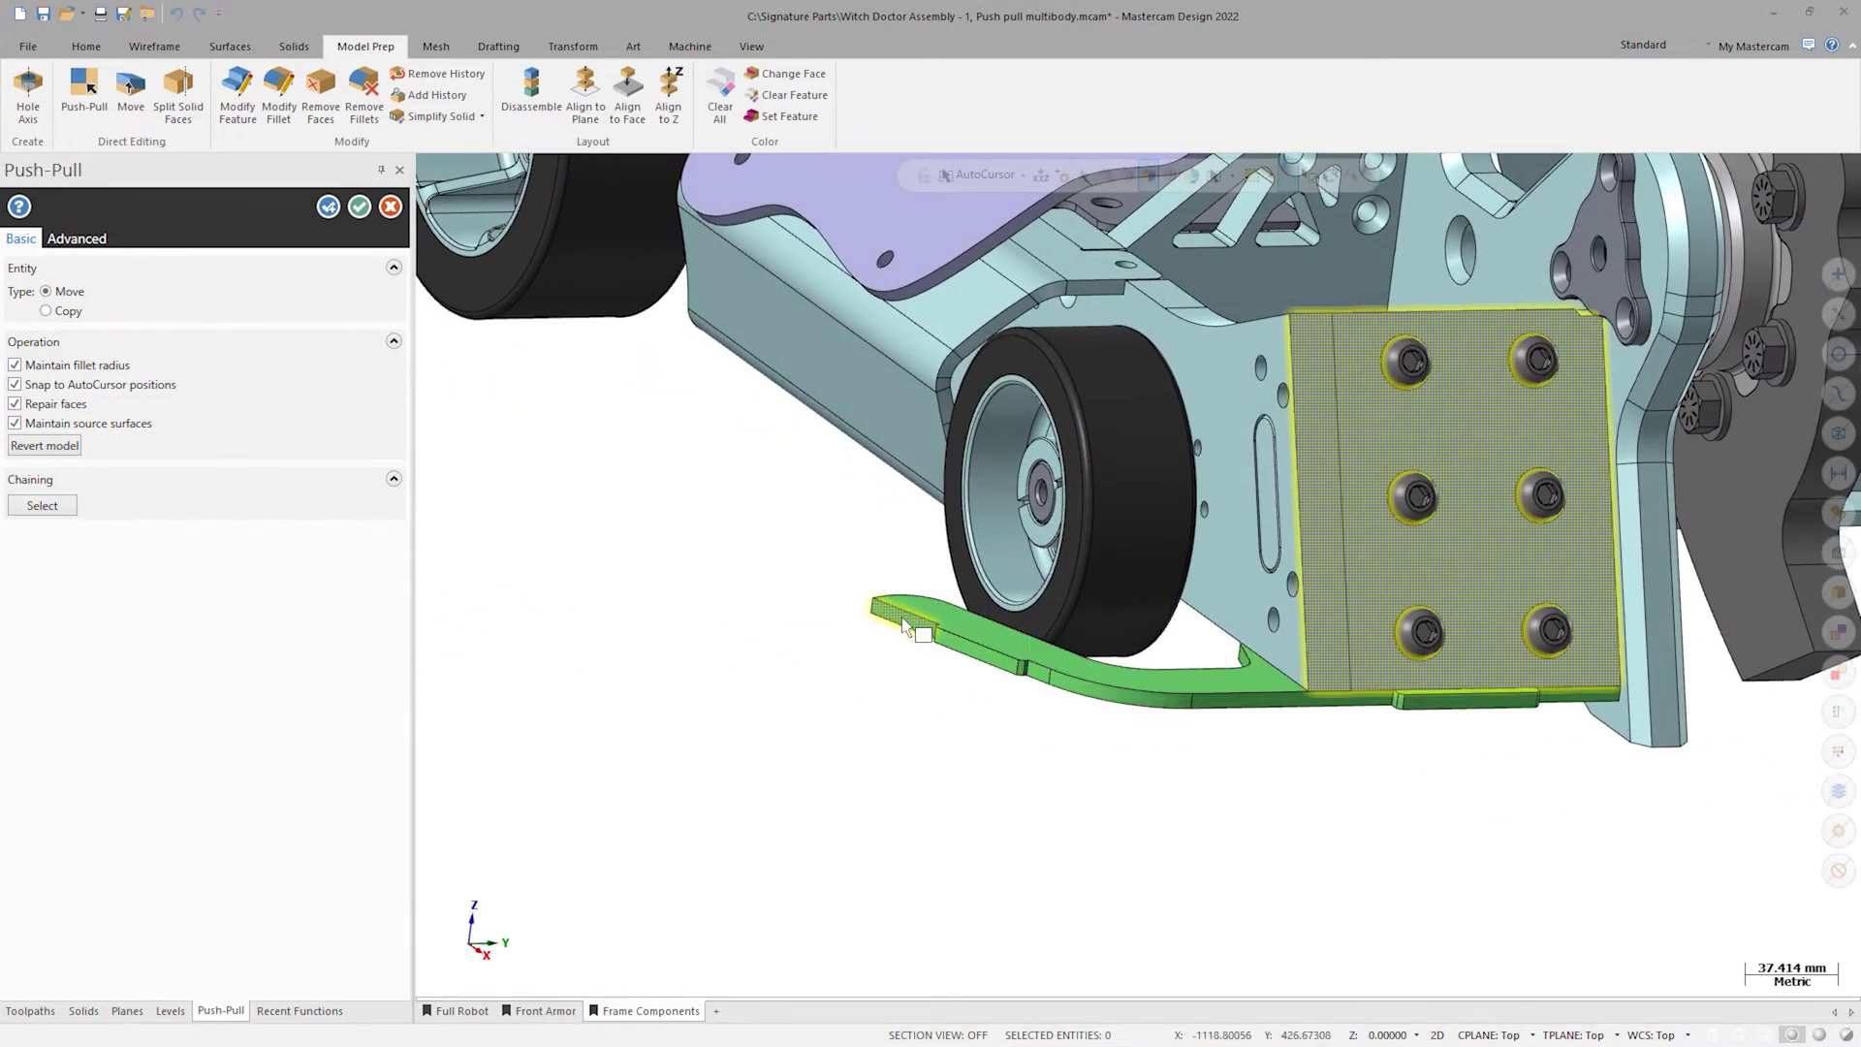
pyautogui.click(1040, 682)
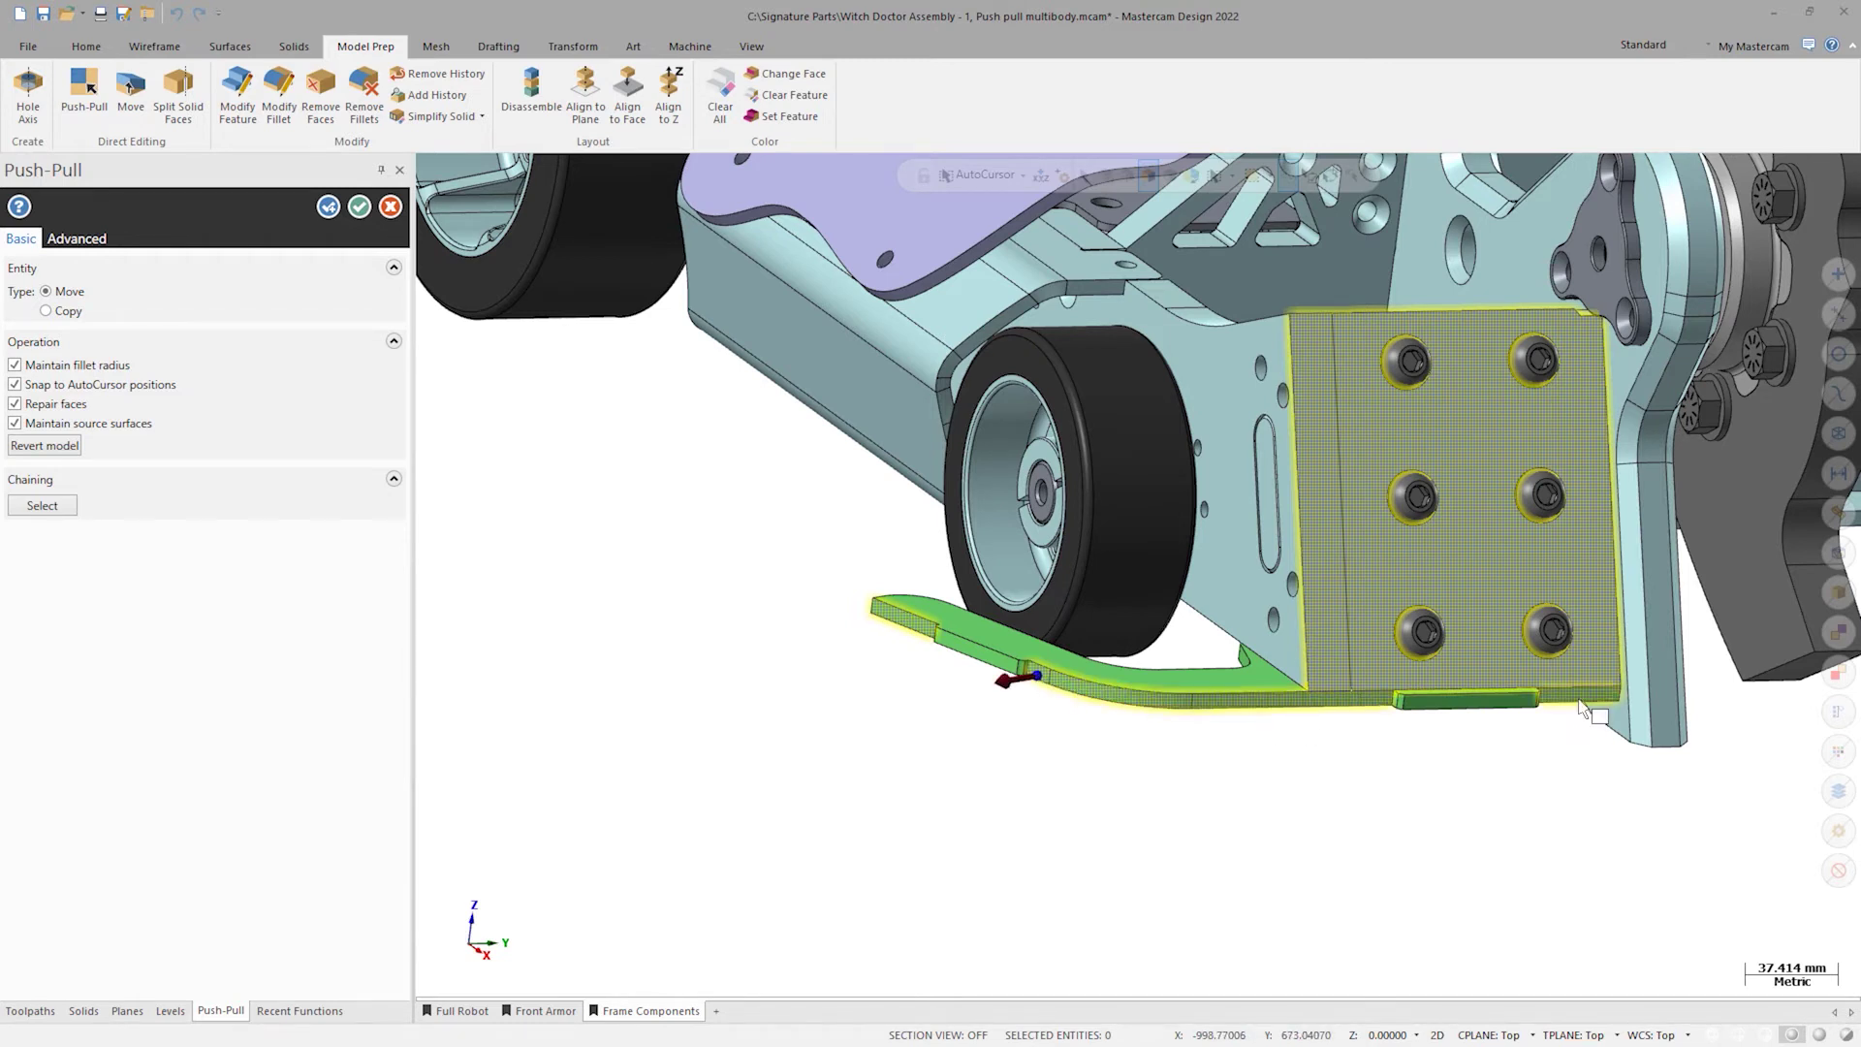
pyautogui.moveTo(1606, 712)
pyautogui.moveTo(1596, 712); pyautogui.dragTo(1565, 711)
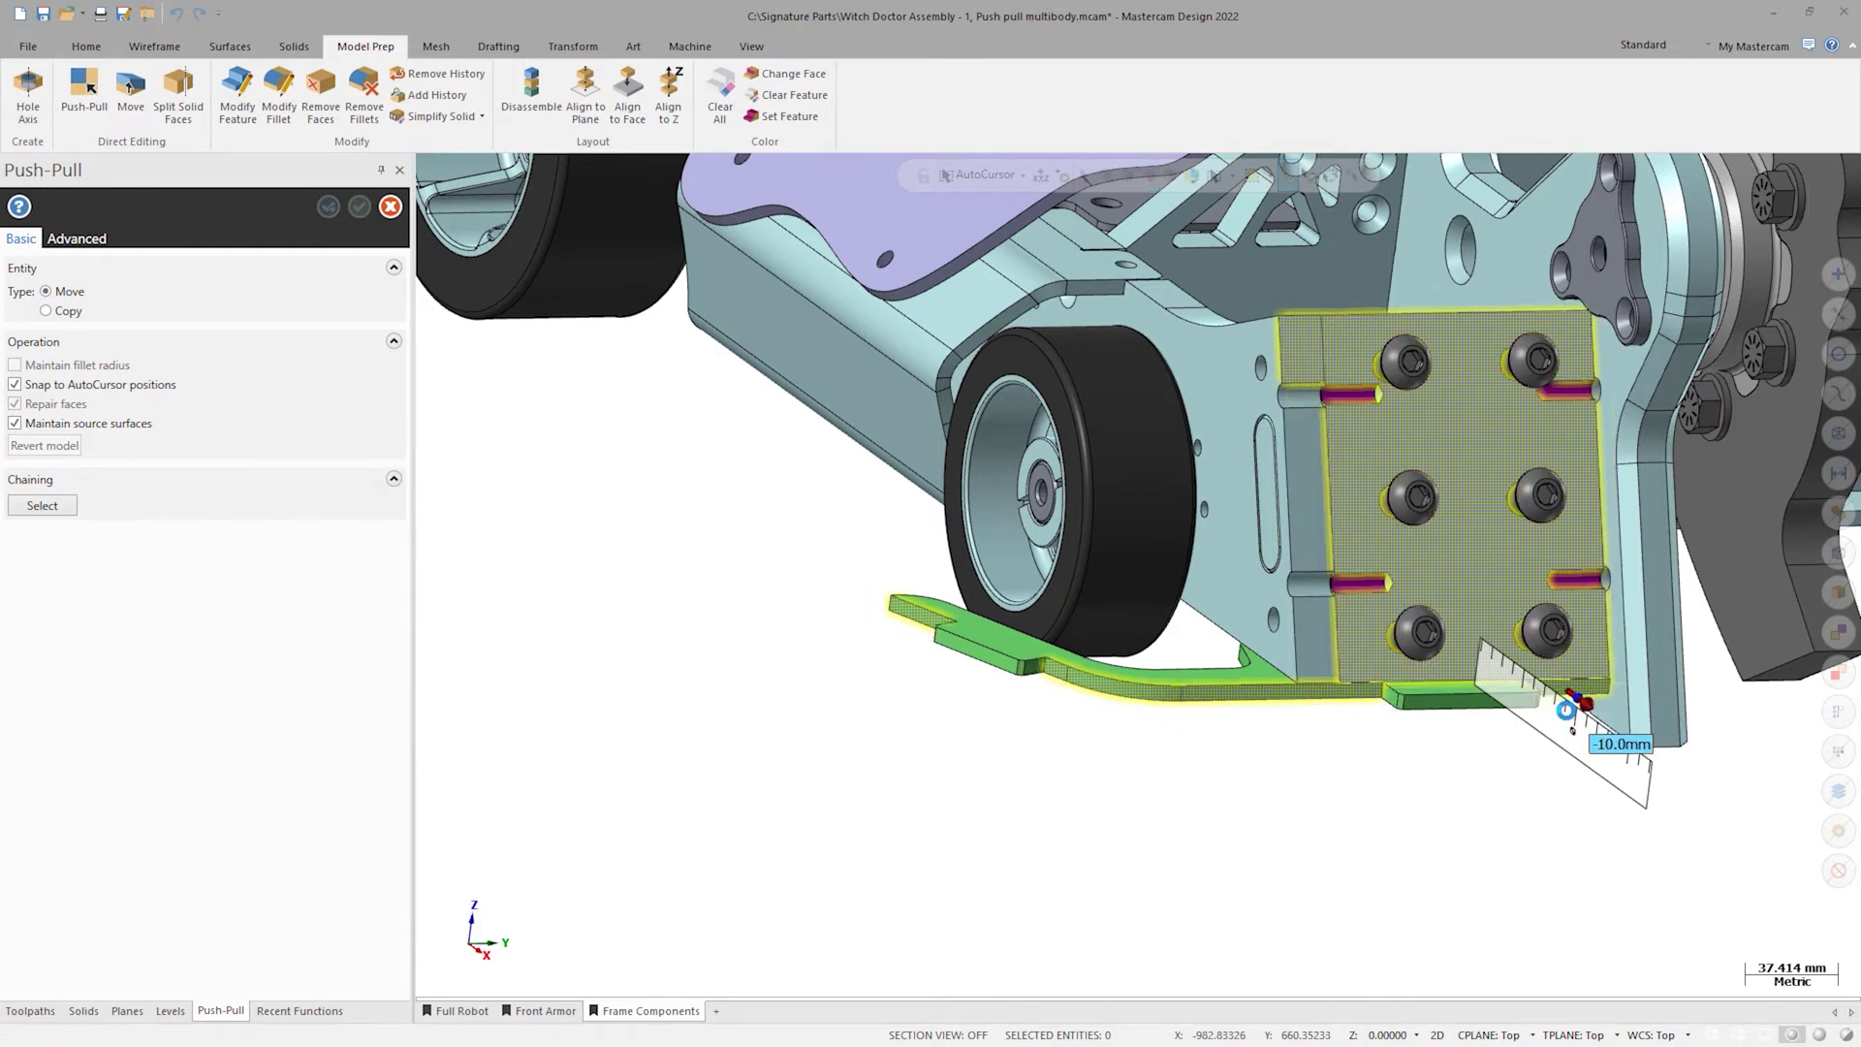
pyautogui.write('-1')
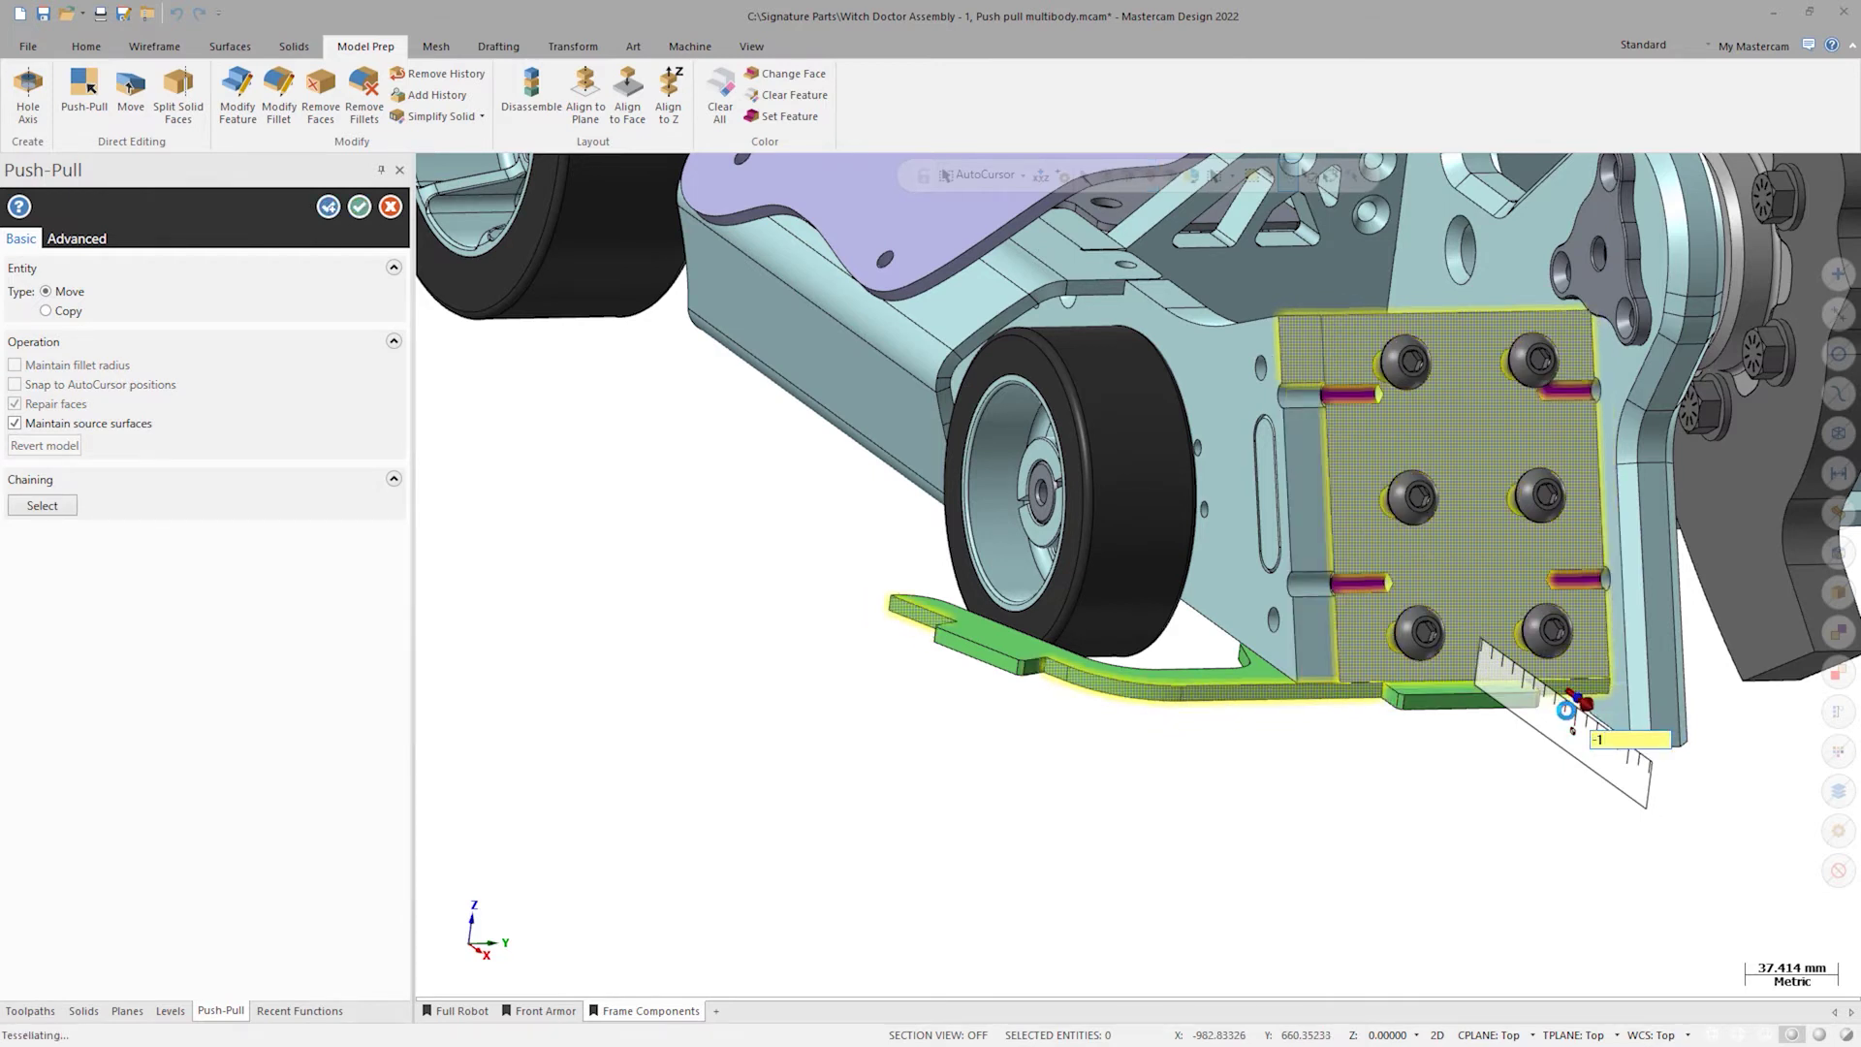
pyautogui.press('Return')
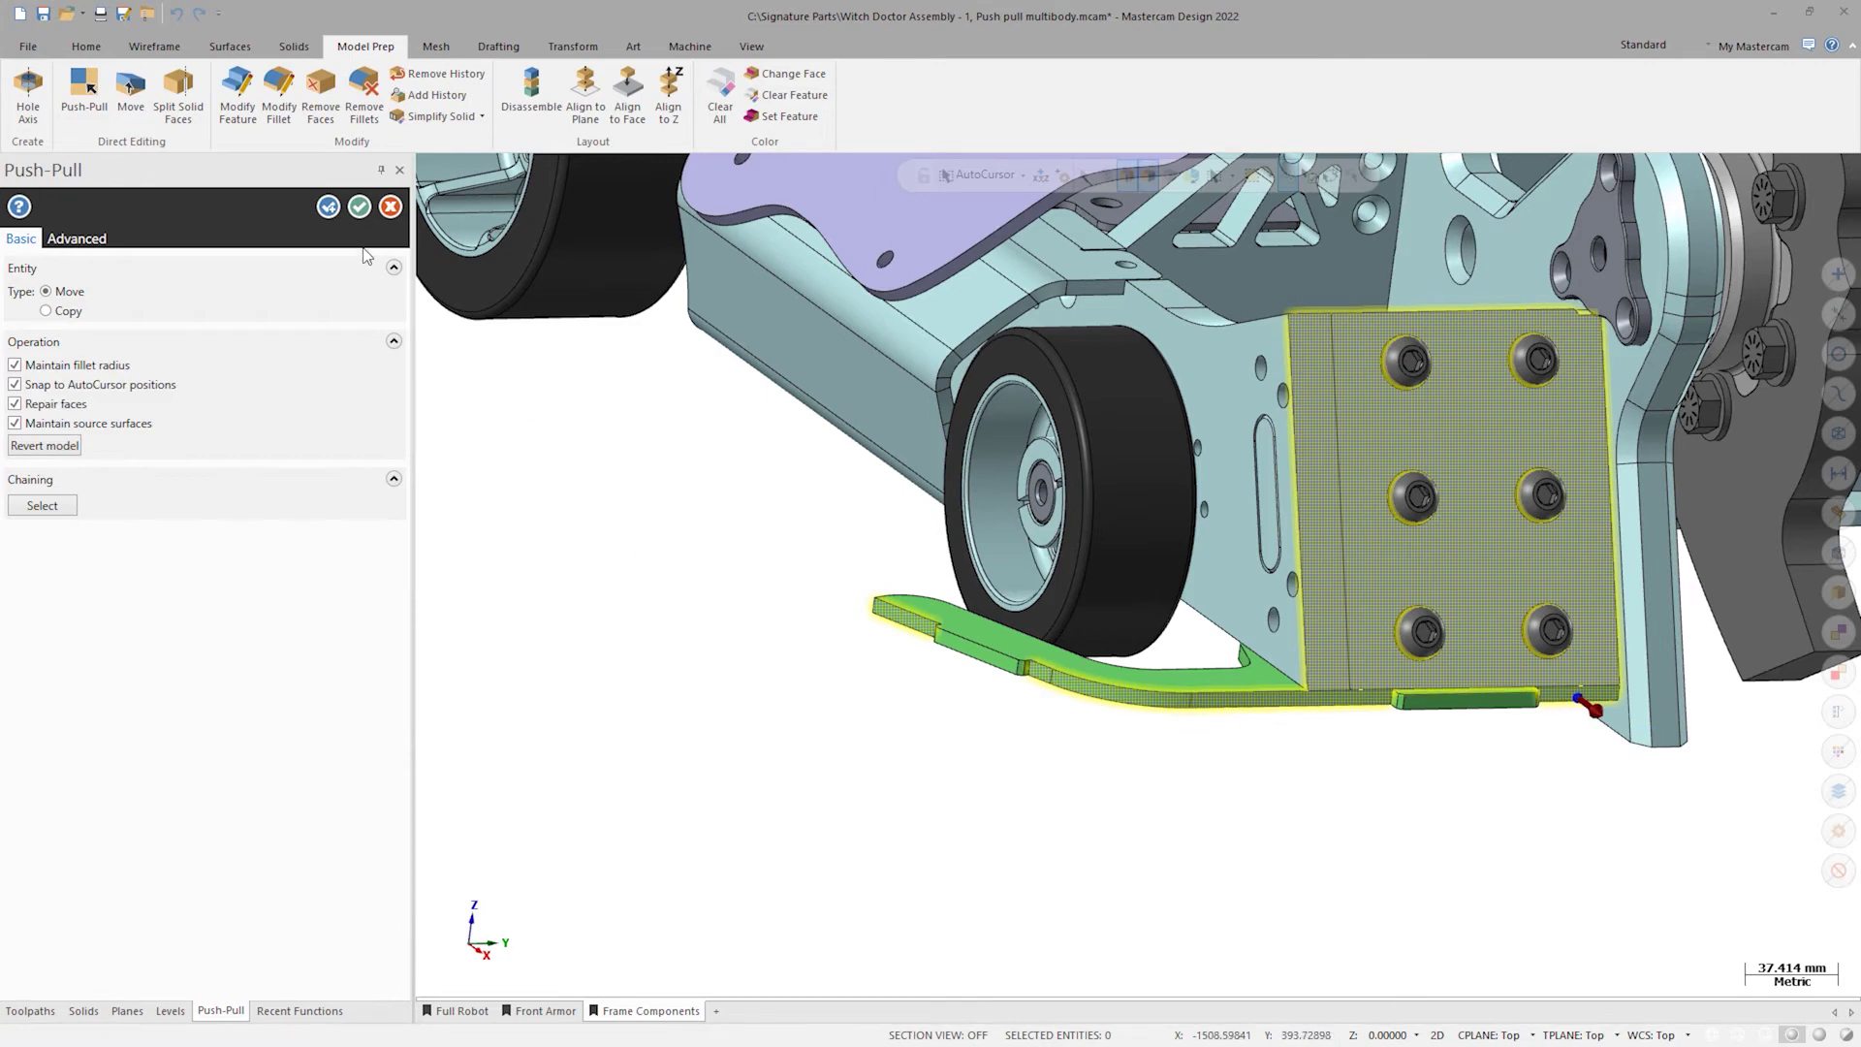
pyautogui.click(359, 207)
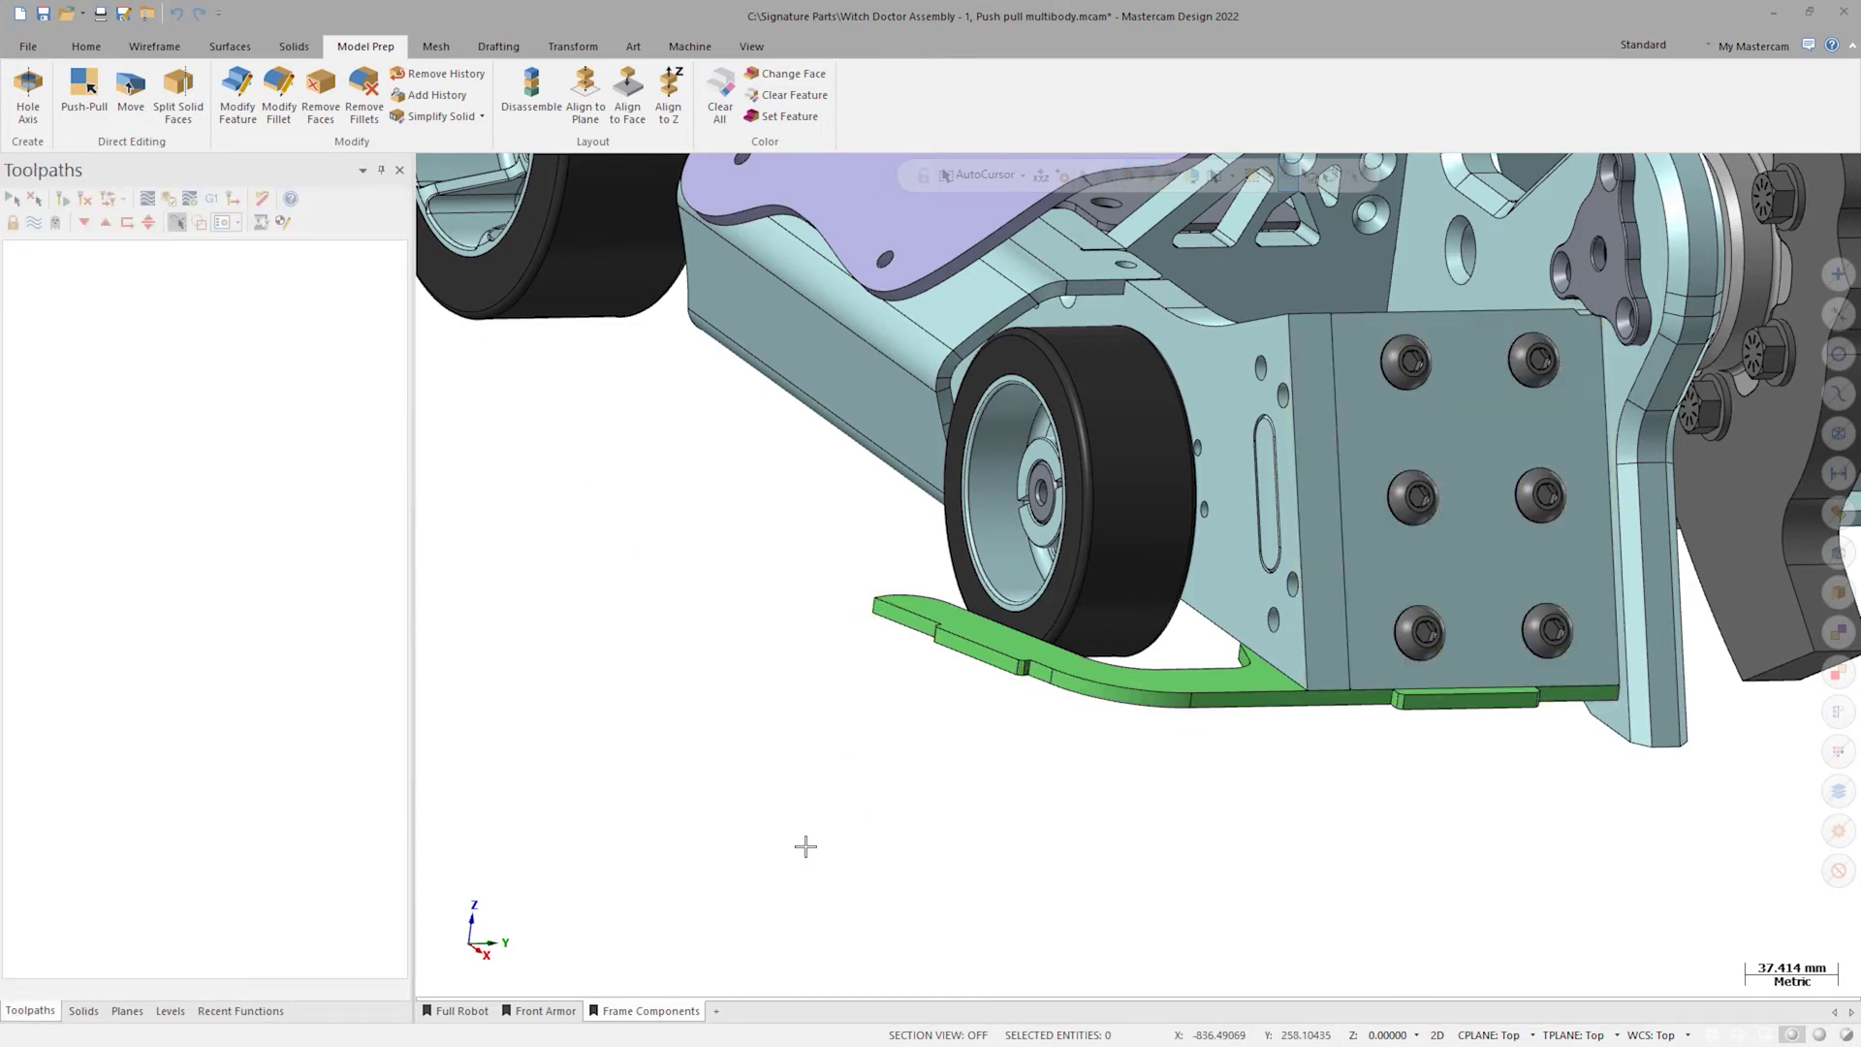
# Return to the Full Robot view, zoom on the armor bracket, and turn translucency on
pyautogui.click(464, 1010)
pyautogui.moveTo(620, 988); pyautogui.dragTo(879, 974, button='middle')
pyautogui.scroll(10, 1085, 956)
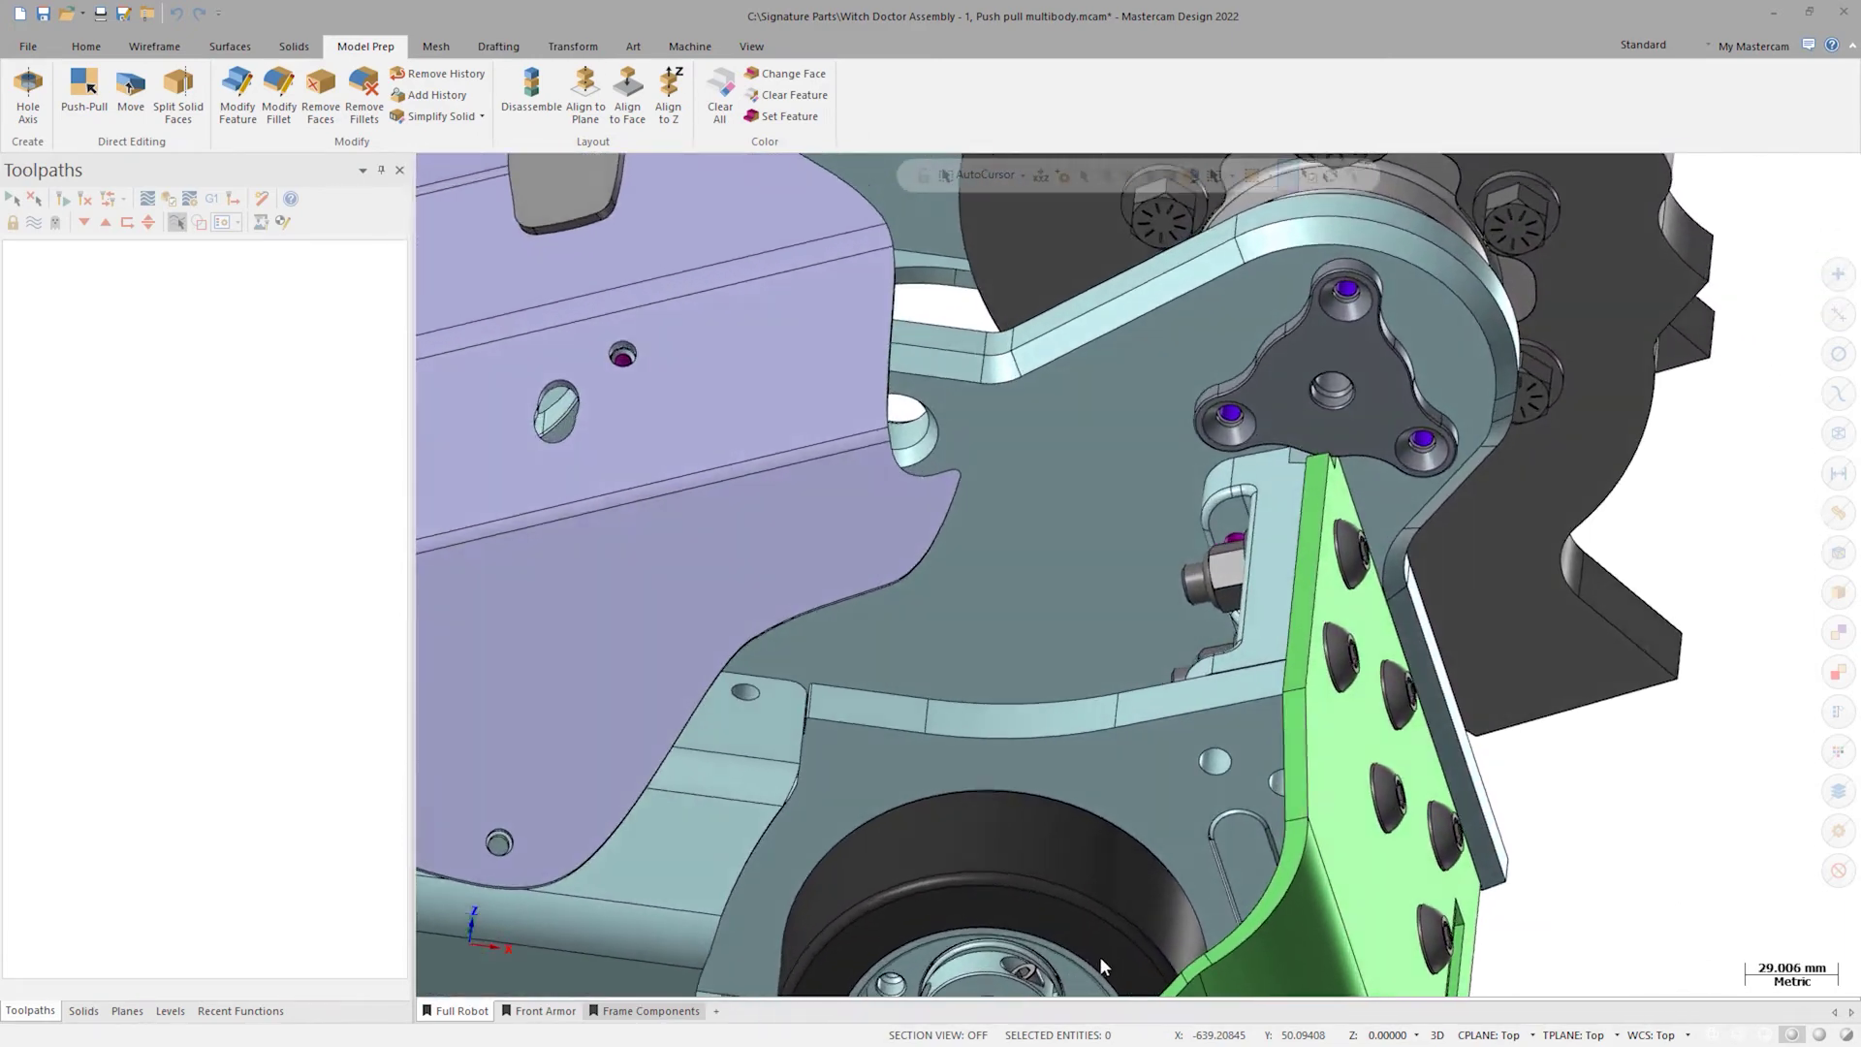
pyautogui.scroll(2, 1256, 967)
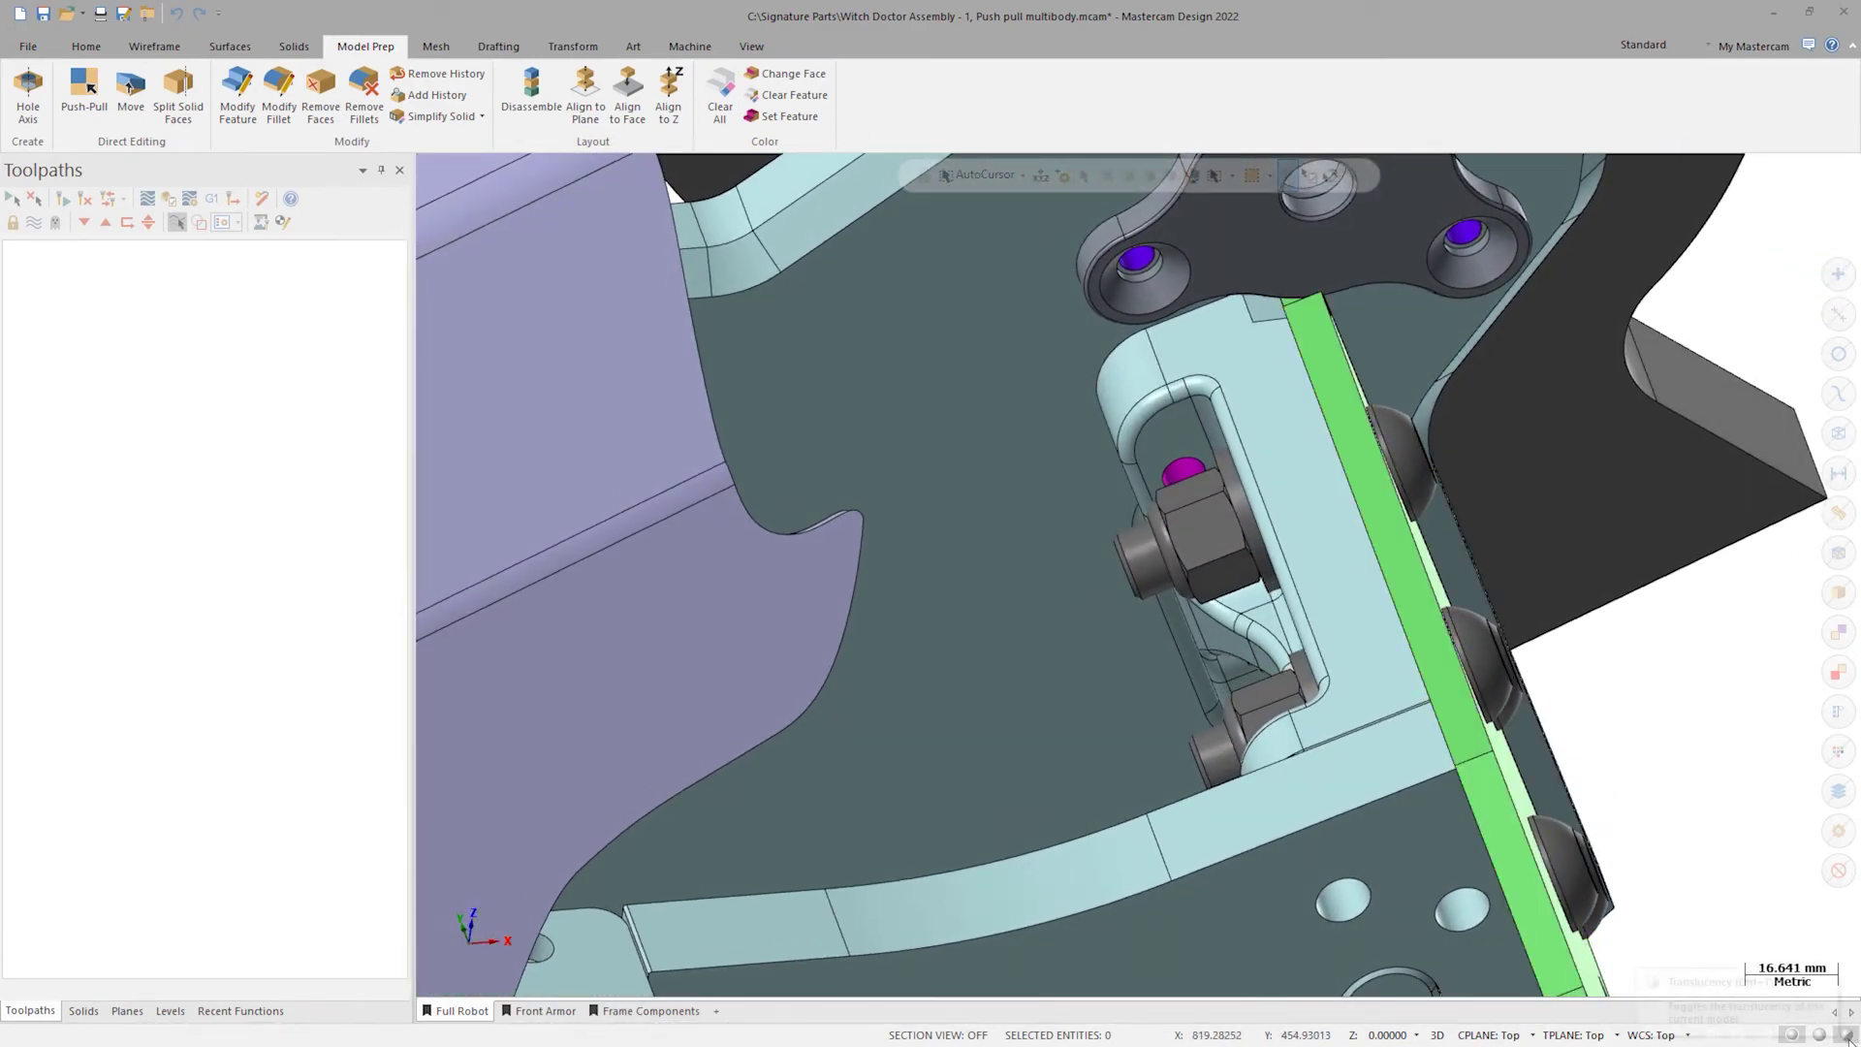
pyautogui.click(1845, 1035)
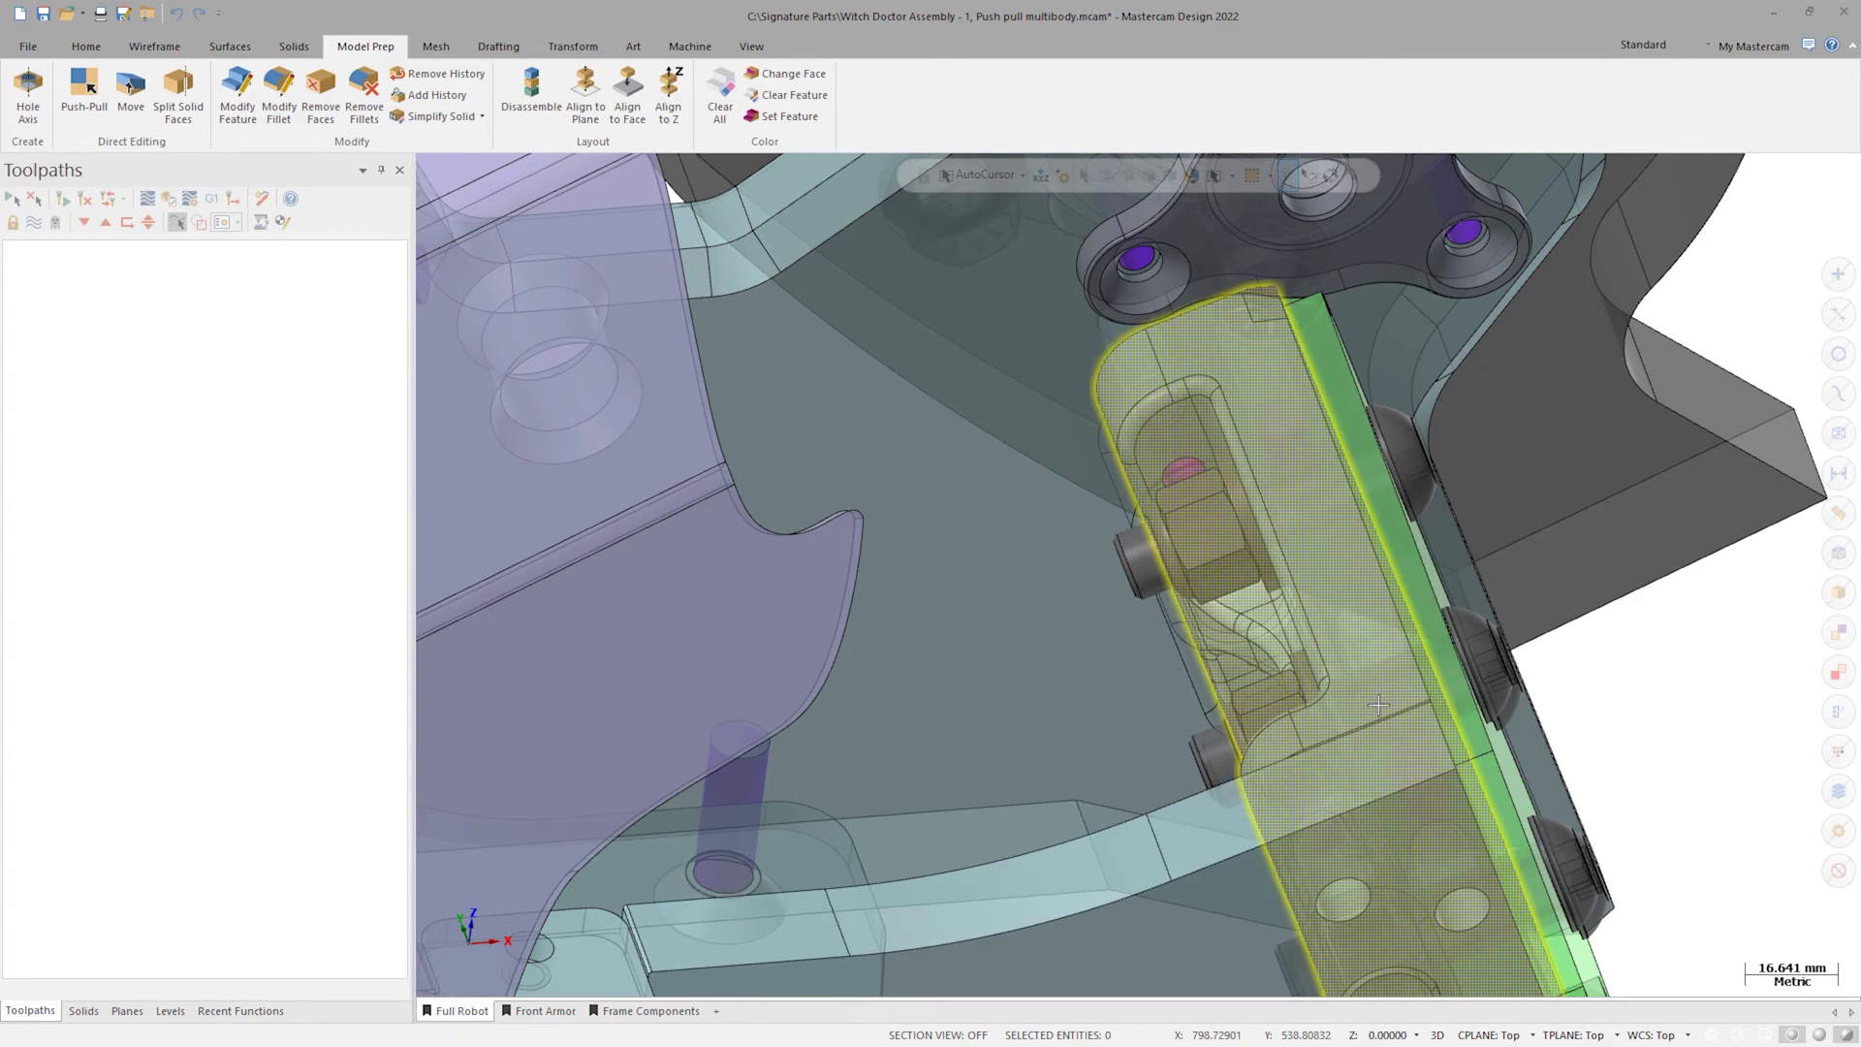